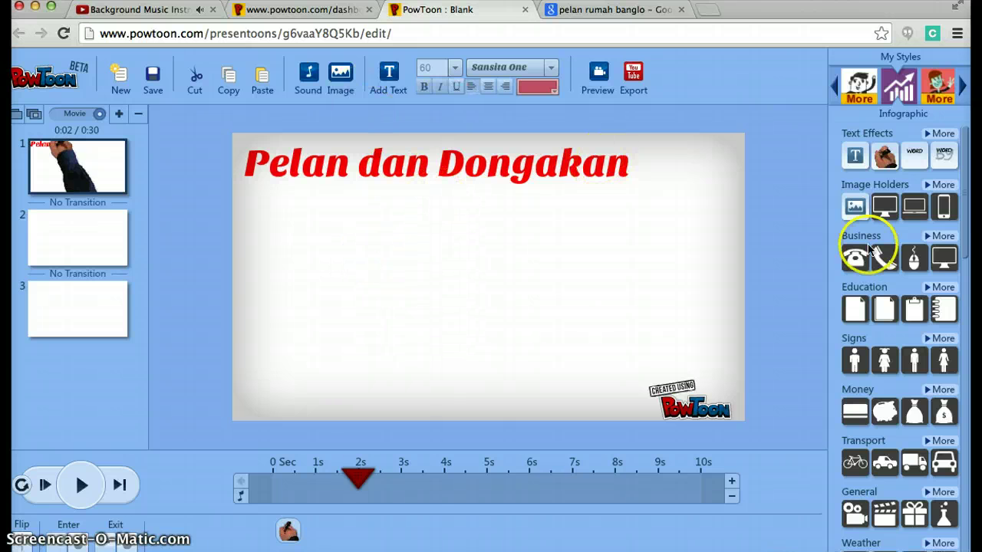
Upload the house plan image imgres-7.jpg from the Desktop and insert it on slide 1
left_click(855, 208)
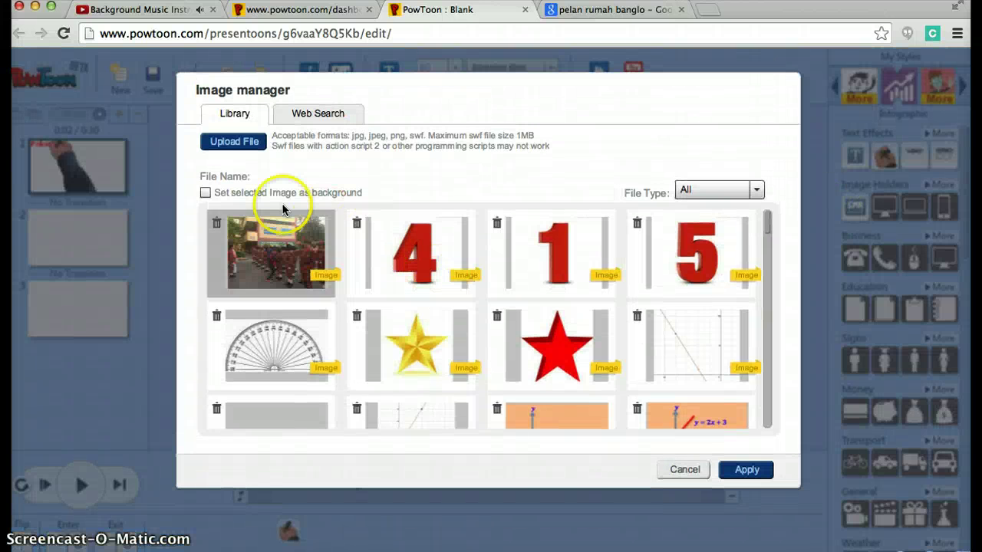
left_click(252, 146)
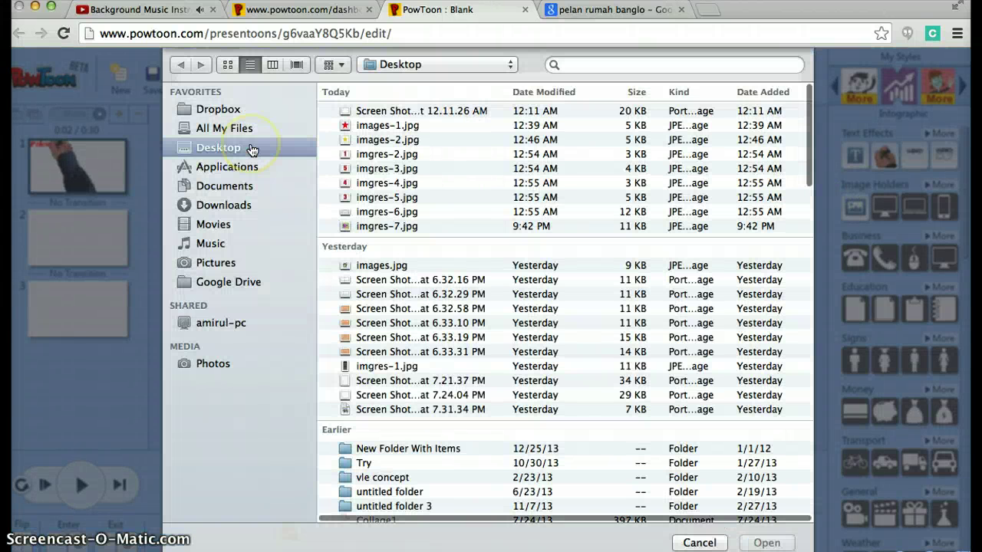
double_click(375, 227)
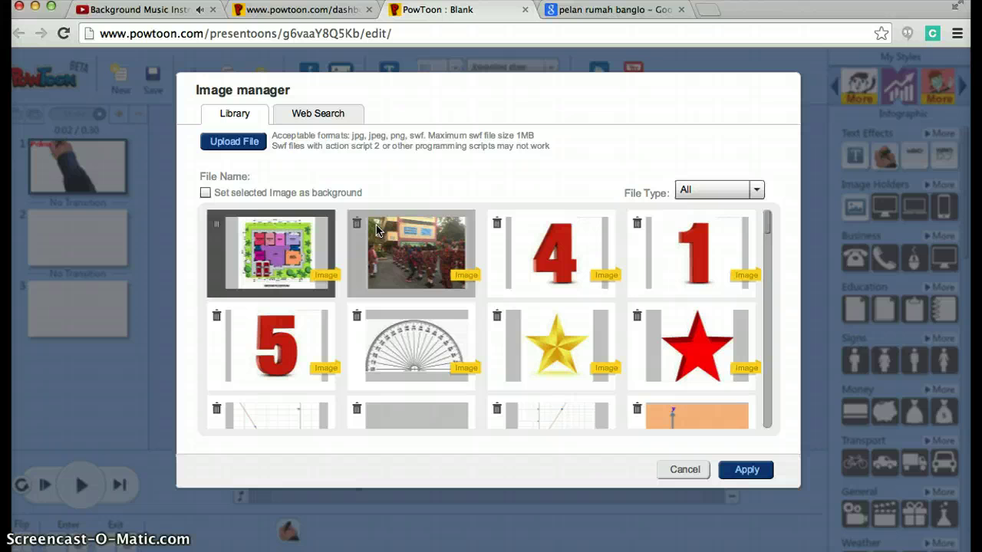
double_click(255, 253)
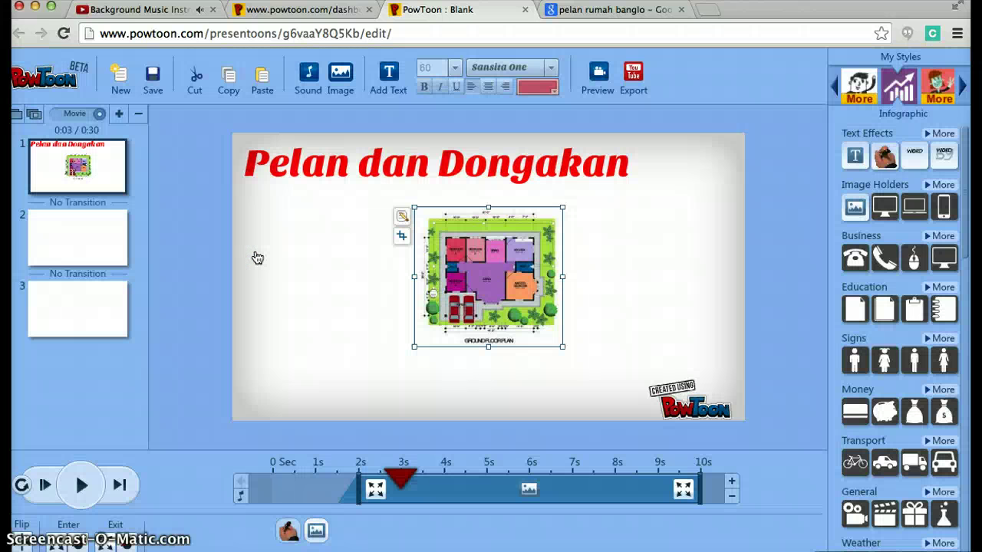
Move the floor plan image beneath the start of the title and enlarge it to fill the slide's left half
left_click_drag(450, 281, 291, 263)
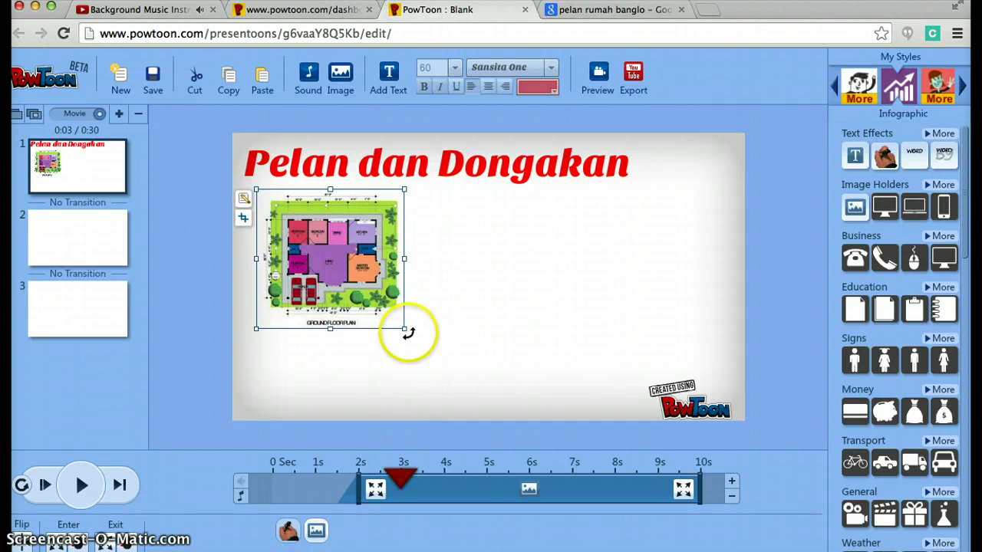
left_click_drag(423, 333, 471, 393)
left_click(438, 349)
left_click_drag(422, 350, 415, 349)
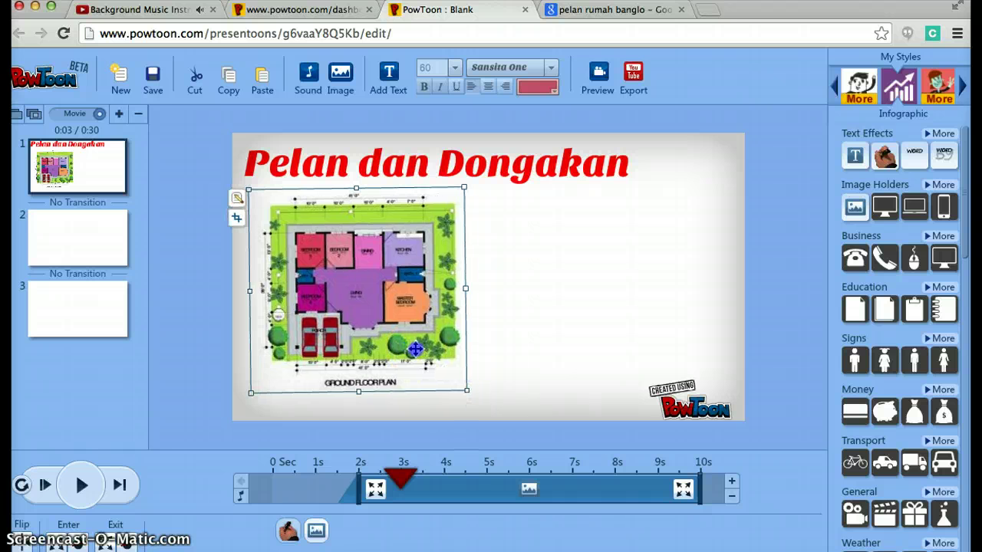
left_click(532, 338)
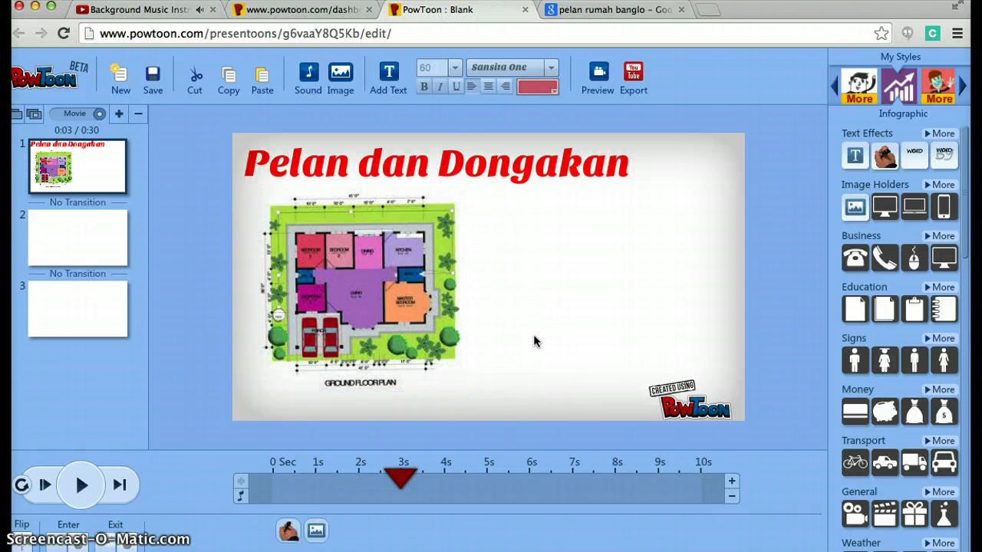
left_click(588, 221)
left_click(530, 250)
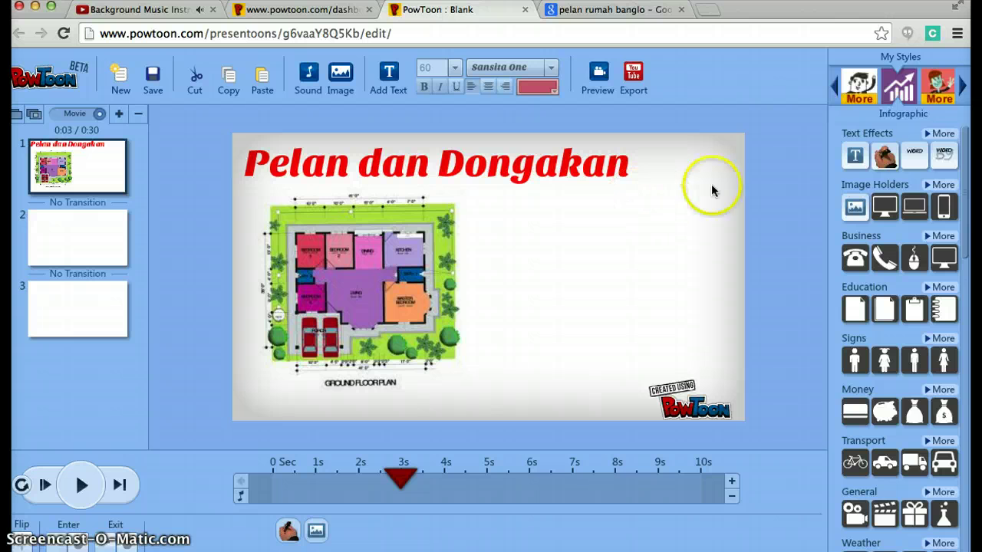
Add a words-appearing text effect beside the floor plan and replace its text with "Contoh pelan rumah"
left_click_drag(914, 161, 590, 213)
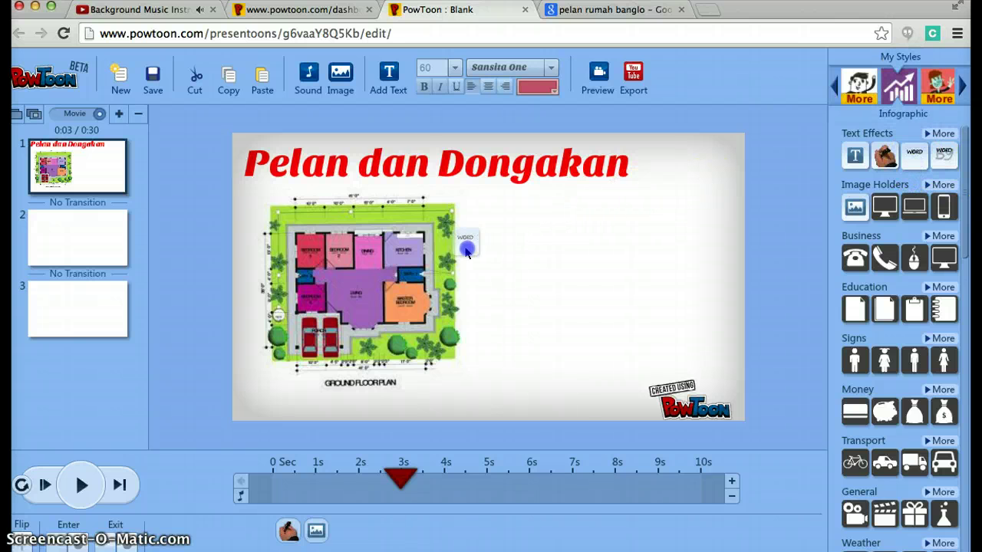
left_click_drag(490, 247, 488, 245)
left_click(530, 270)
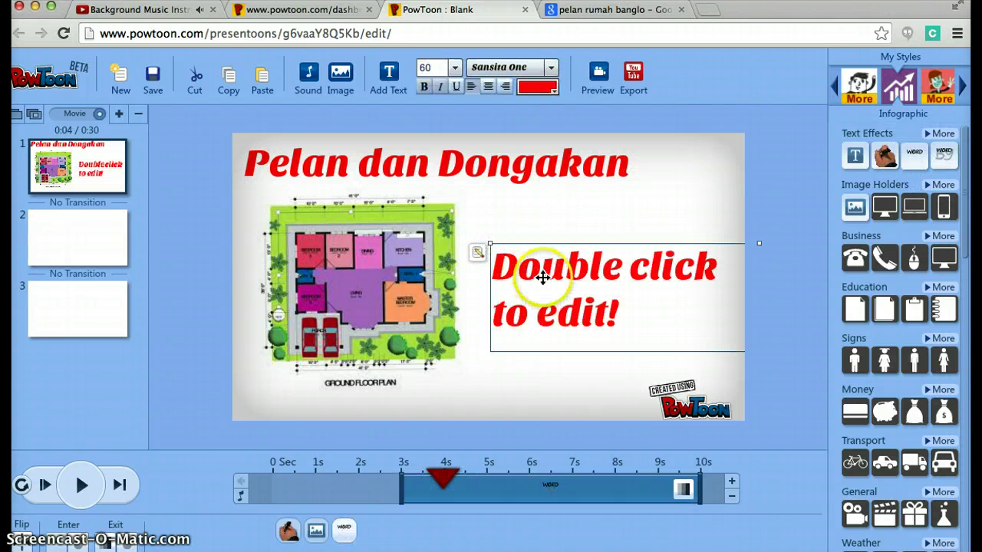
double_click(523, 268)
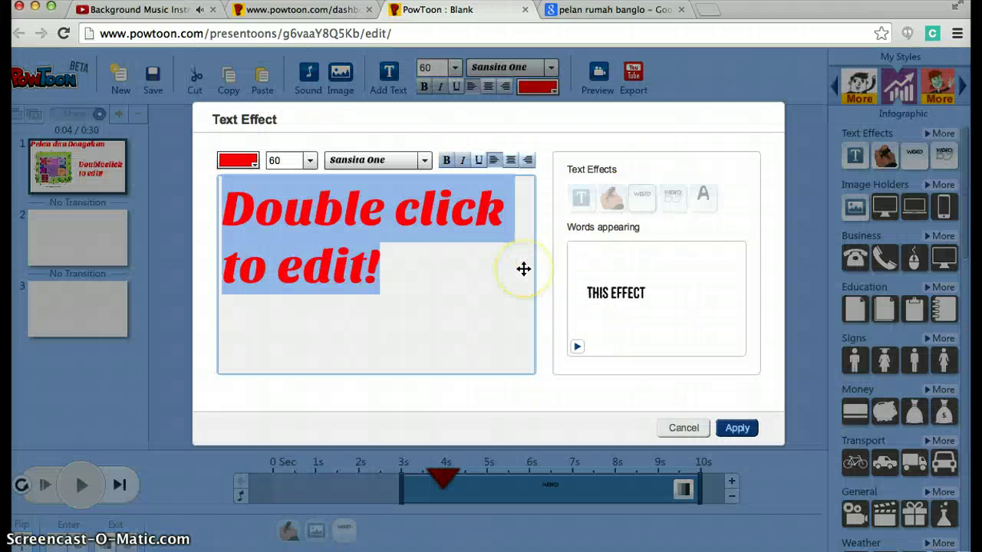
type("c")
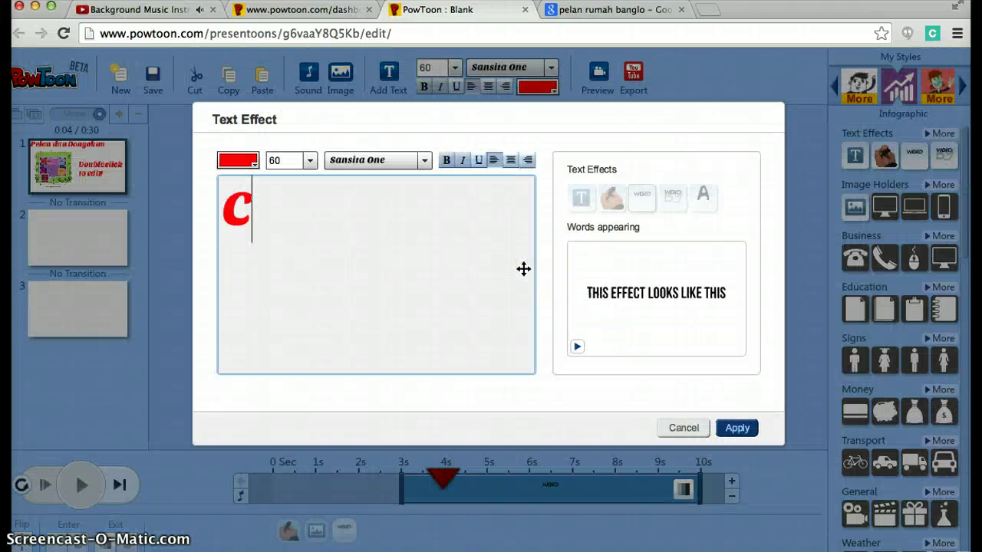
type("ontoh pela")
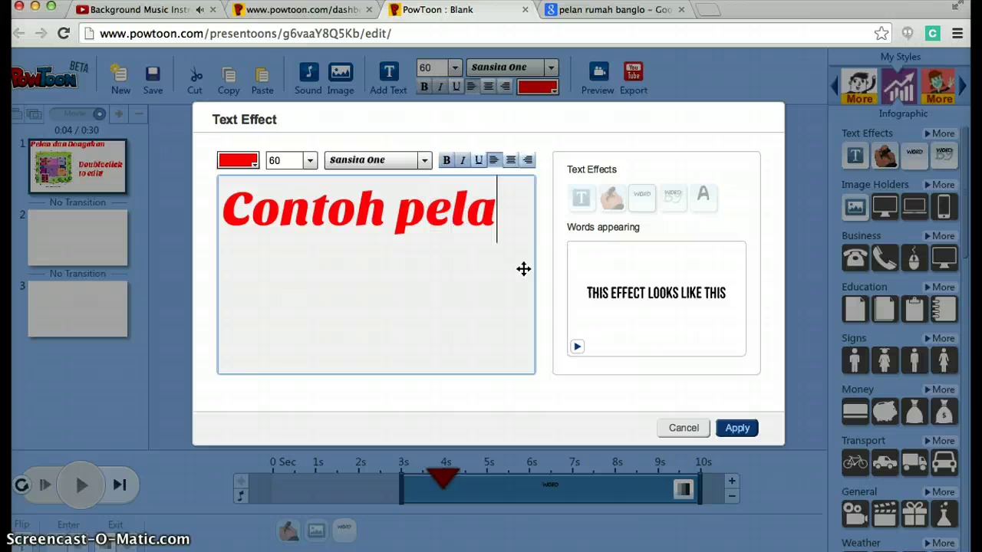
type("n rumah")
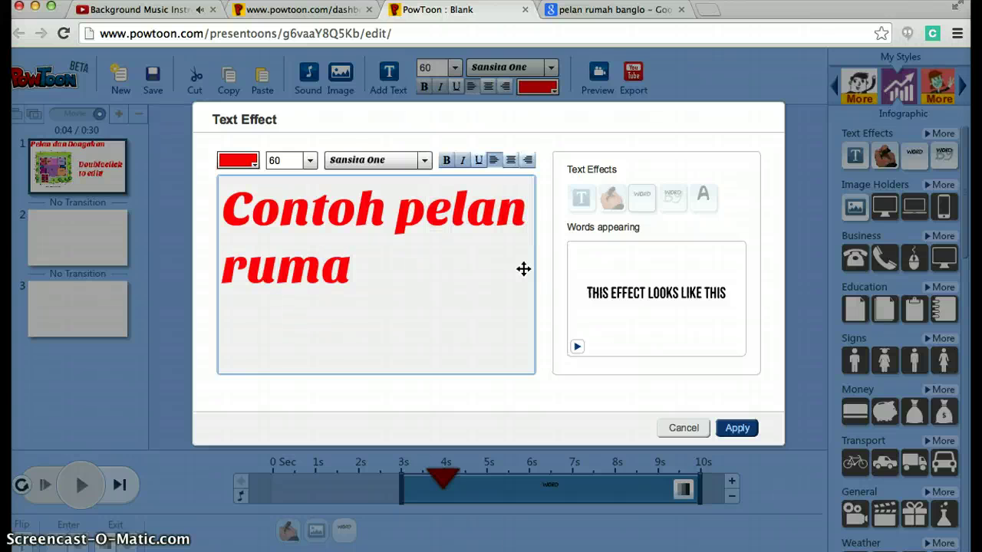
Format the "Contoh pelan rumah" text with font size 36 and blue colour, and apply the changes
left_click(312, 160)
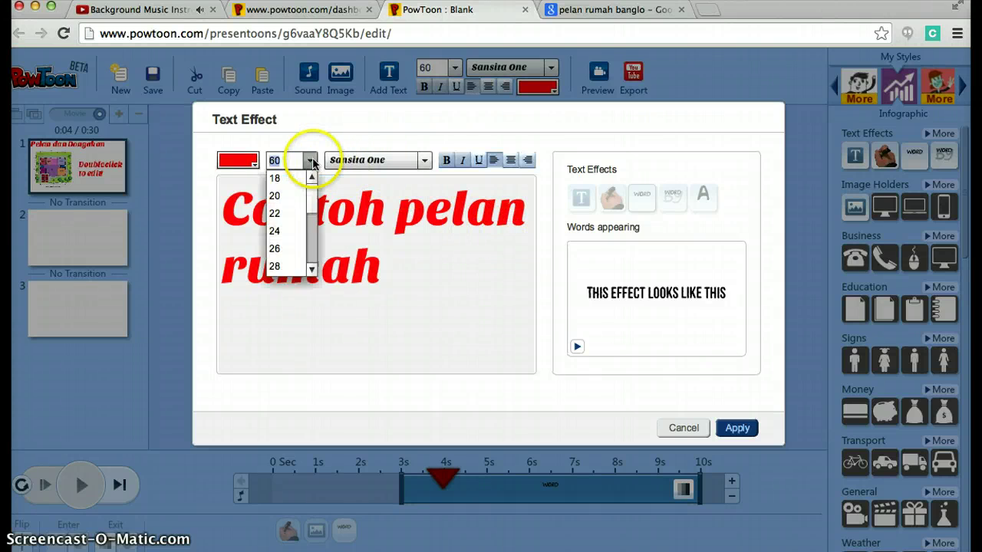
left_click(277, 233)
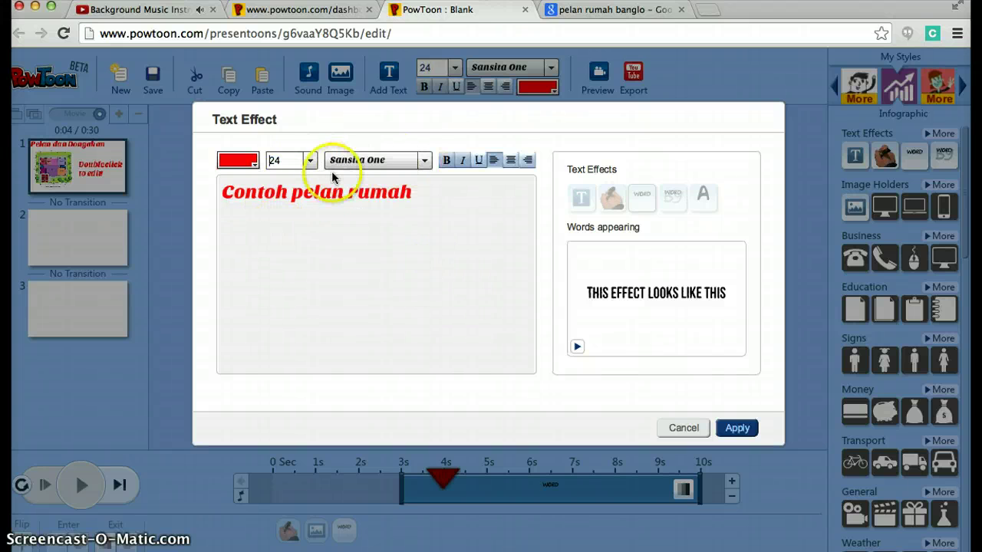
left_click(309, 166)
left_click(287, 230)
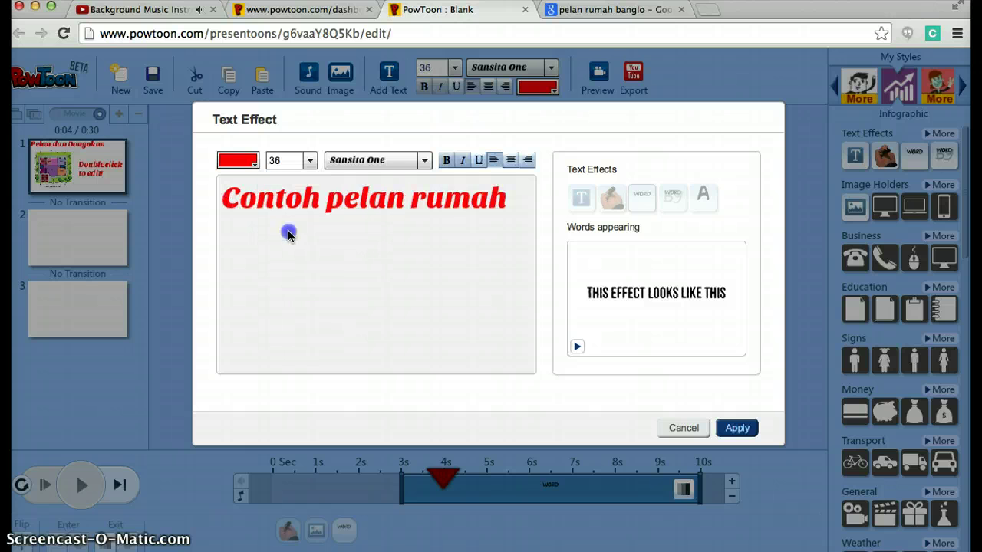
left_click(231, 158)
left_click(241, 239)
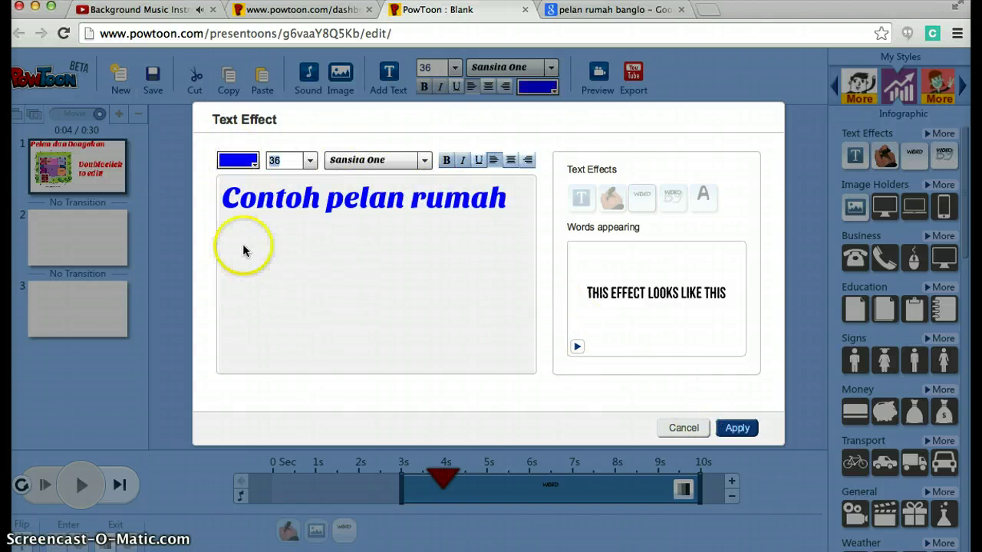
left_click(741, 427)
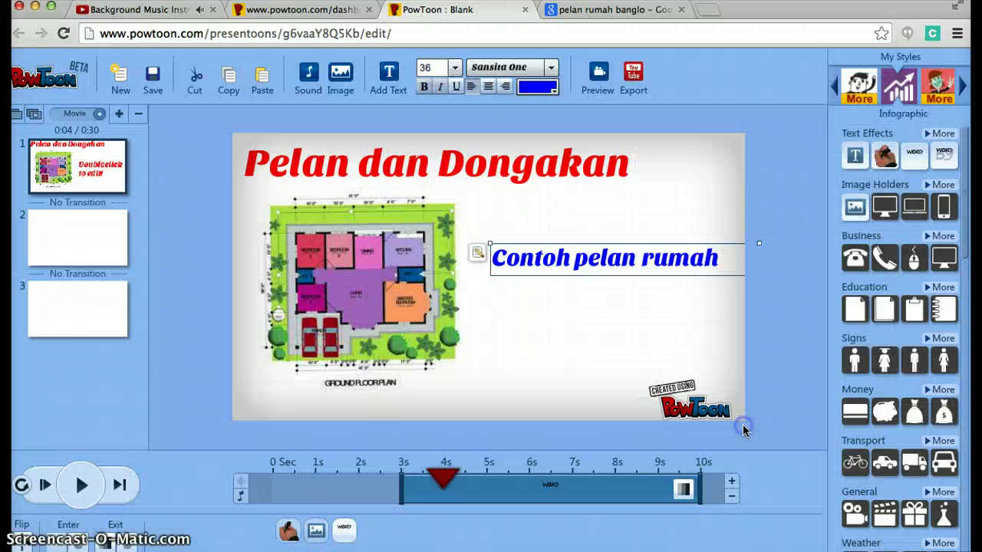
Narrow the "Contoh pelan rumah" text box to fit inside the slide and move it up just below the title
left_click_drag(632, 274, 615, 279)
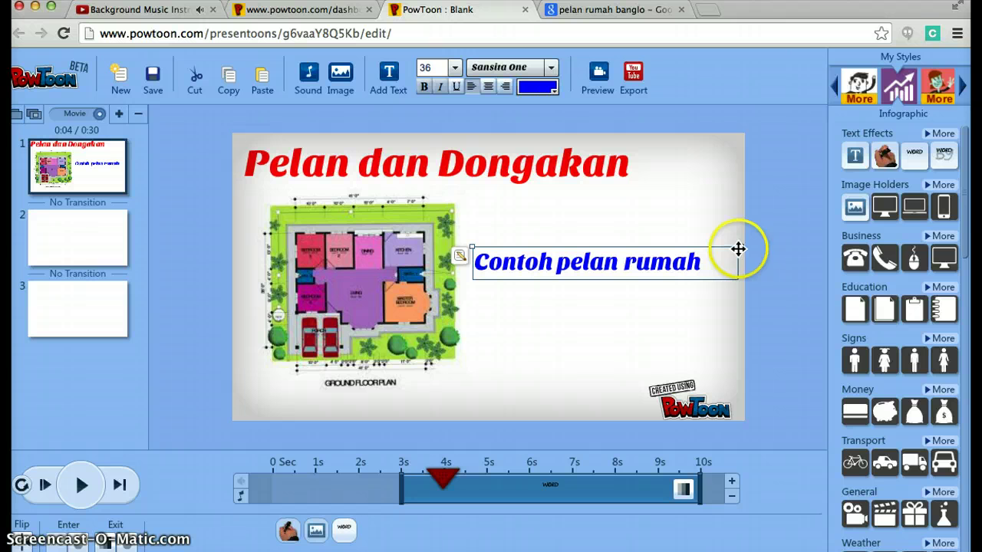
left_click_drag(736, 248, 724, 246)
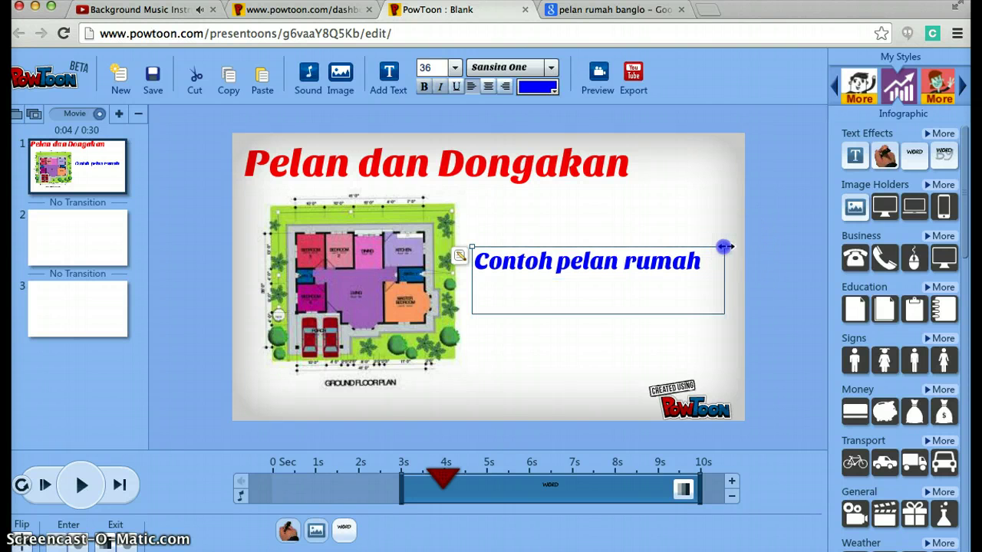
left_click_drag(605, 246, 605, 214)
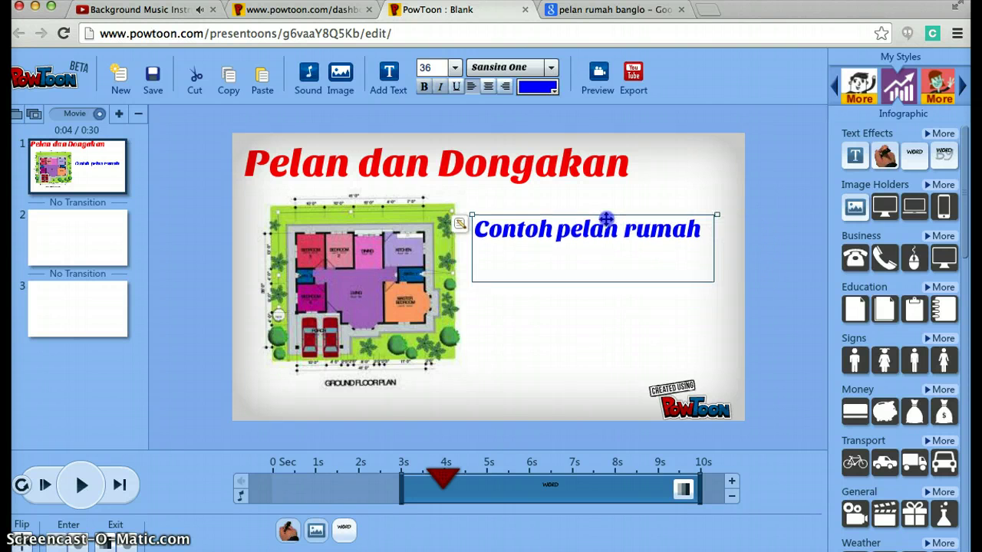
left_click(602, 316)
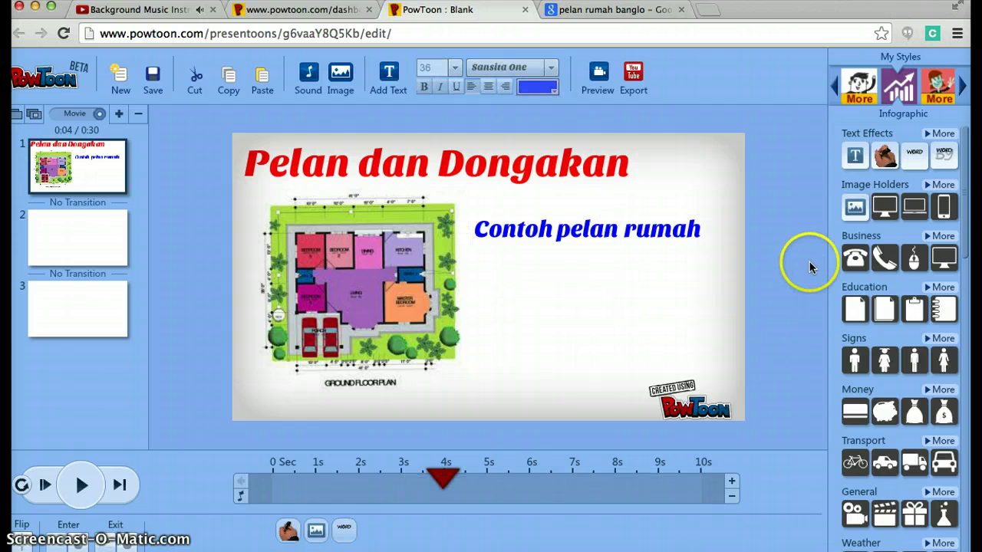
Browse the style libraries and switch to the Paper Cut style
left_click(964, 90)
left_click(963, 90)
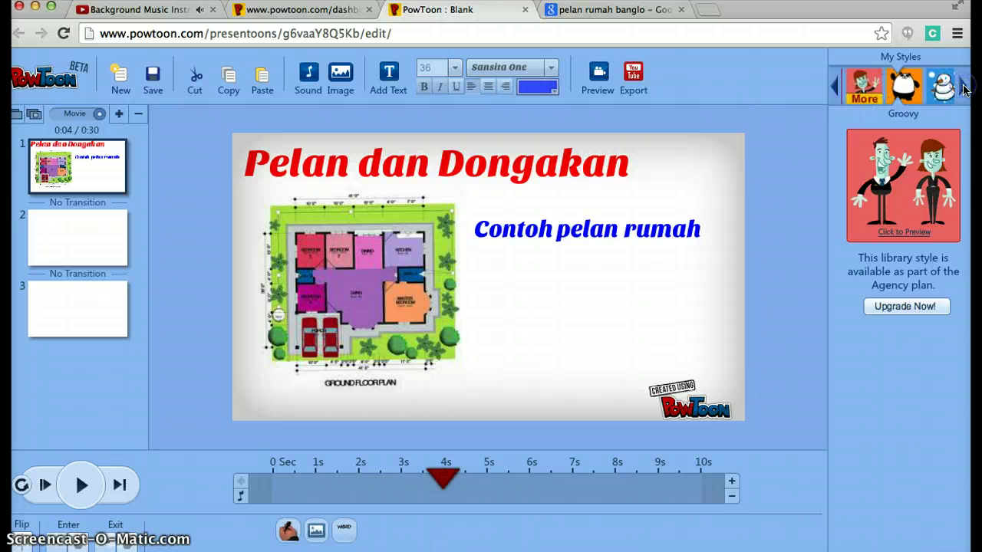
left_click(964, 89)
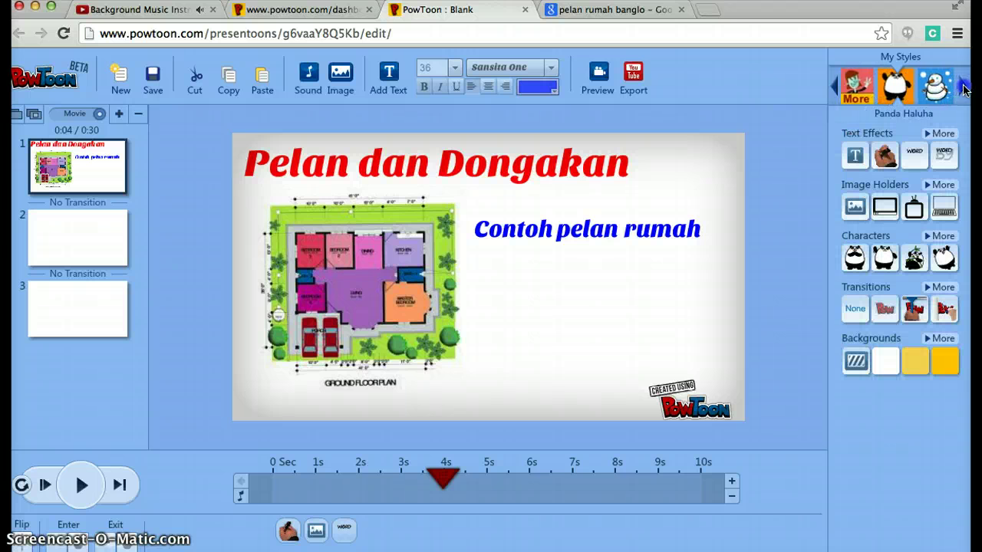
left_click(963, 90)
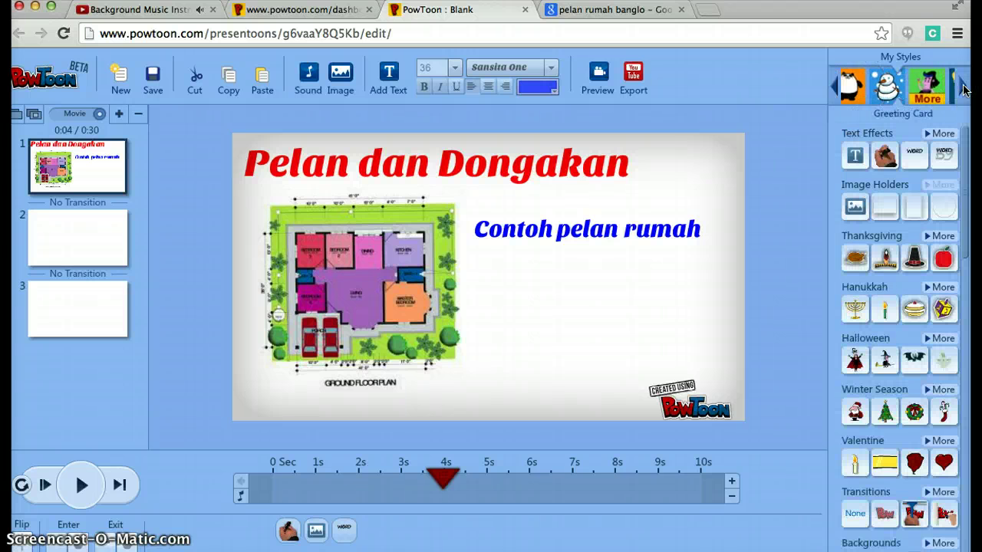
left_click(964, 89)
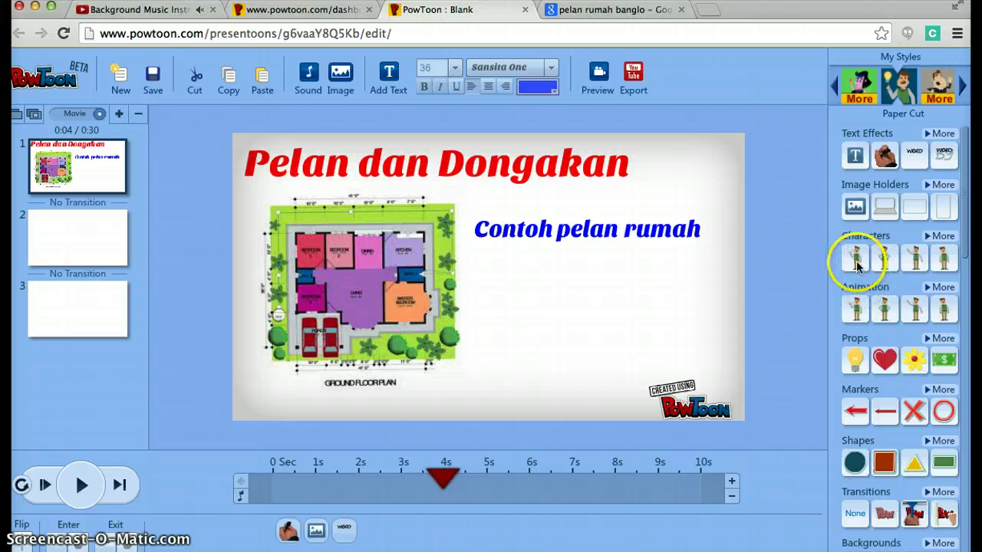
Place the animated waving man with the green vest beside the floor plan and shrink him to fit below the blue text
mouse_move(855, 258)
left_mouse_down()
mouse_move(867, 215)
mouse_move(557, 292)
mouse_move(692, 252)
mouse_move(859, 264)
left_mouse_up()
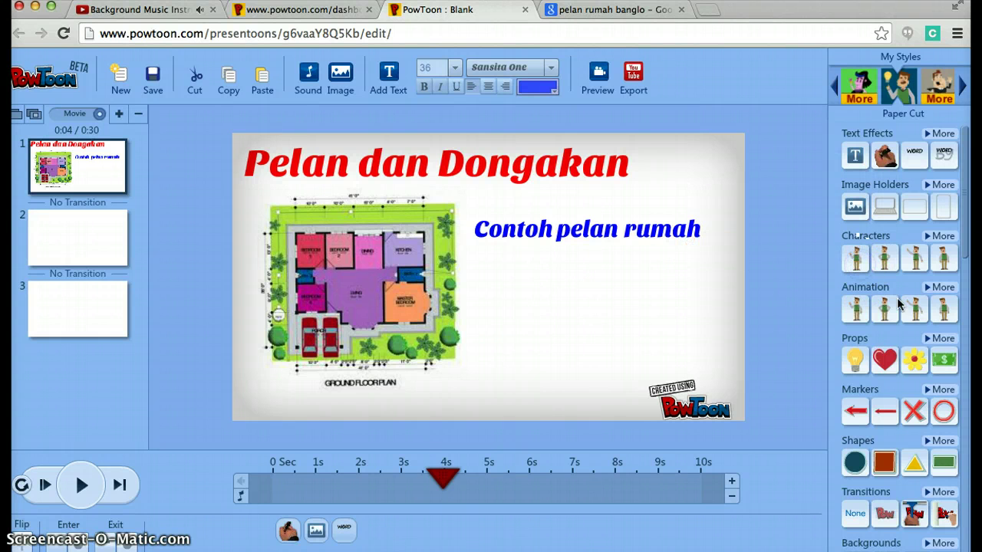
left_click_drag(900, 304, 537, 234)
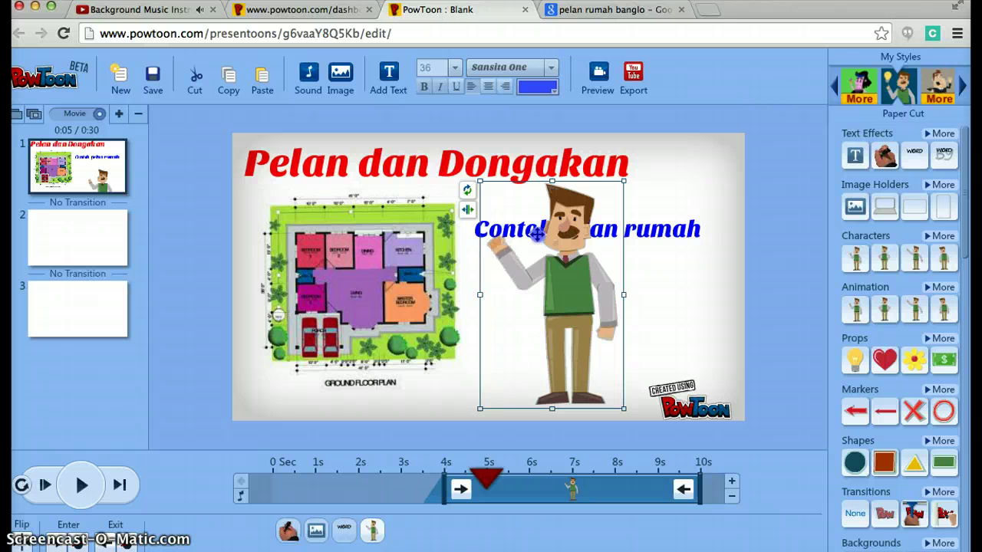
left_click_drag(623, 181, 601, 258)
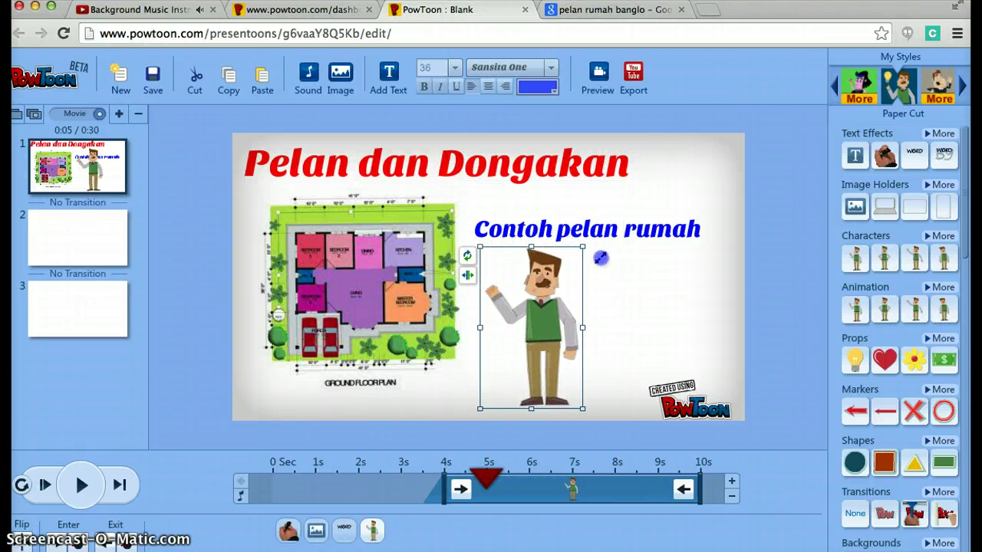
left_click(624, 287)
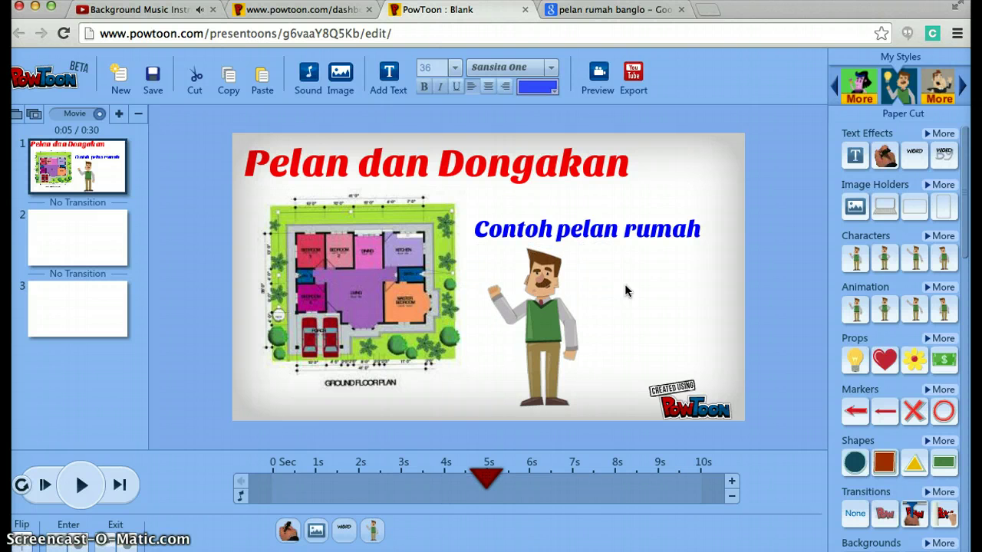
Make the "Pelan dan Dongakan" title start at about 0.5 s on the timeline, and check the floor plan's timing
left_click(375, 160)
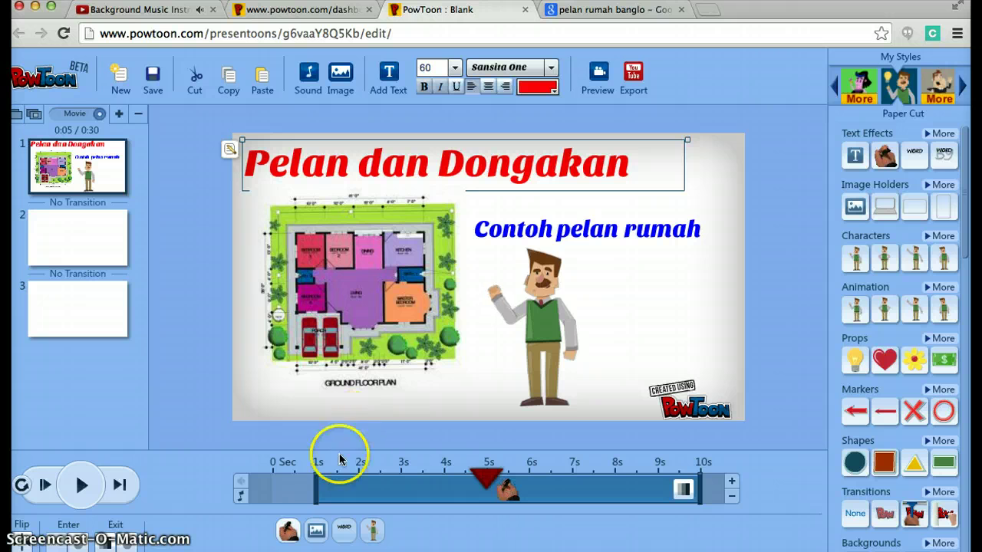
left_click_drag(314, 483, 293, 483)
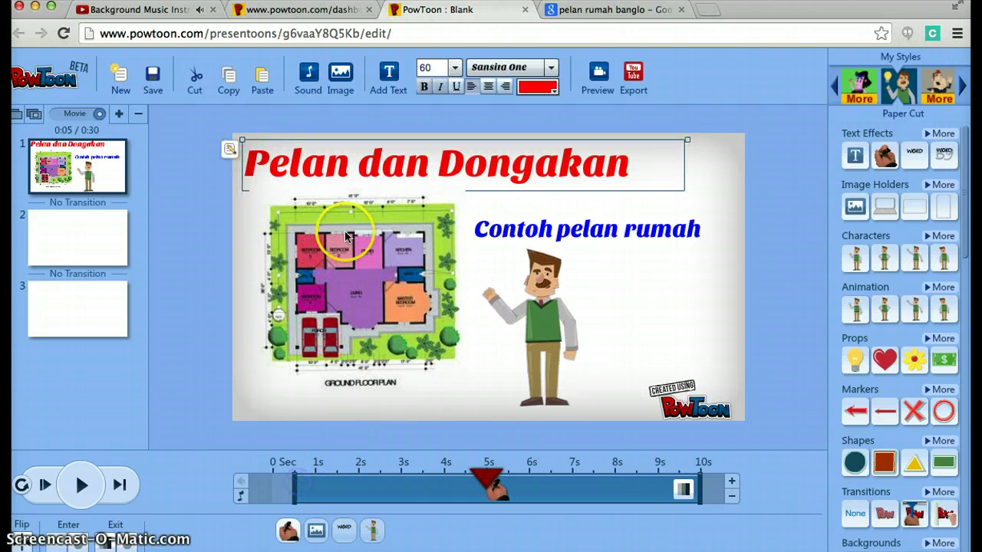
left_click(353, 259)
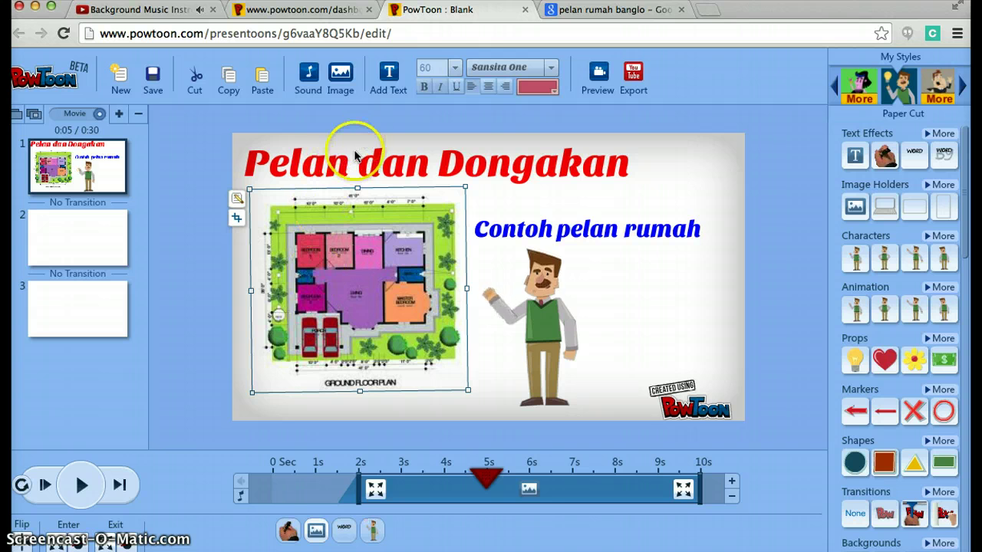
left_click(352, 157)
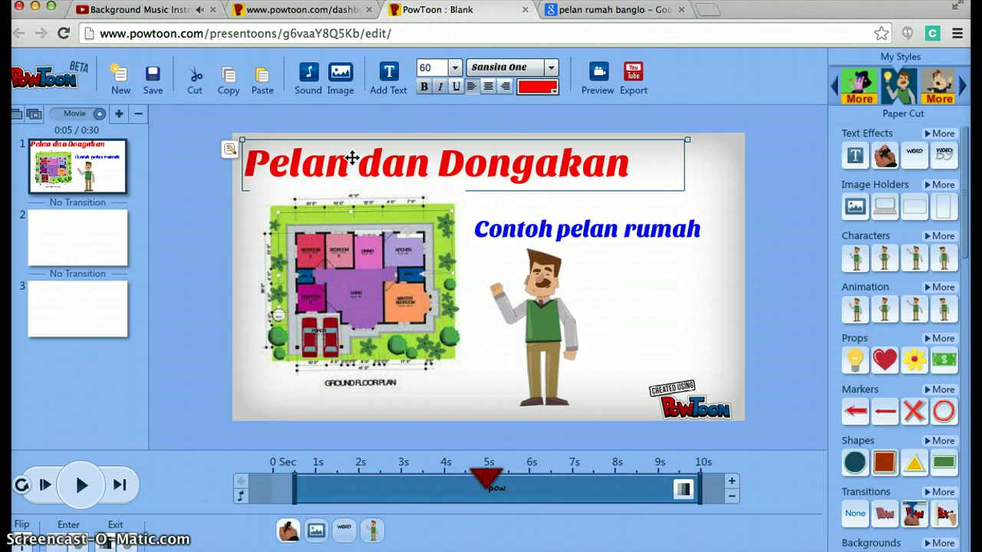
Check the timeline timing of the floor plan, the "Contoh pelan rumah" caption and the waving man
left_click(356, 234)
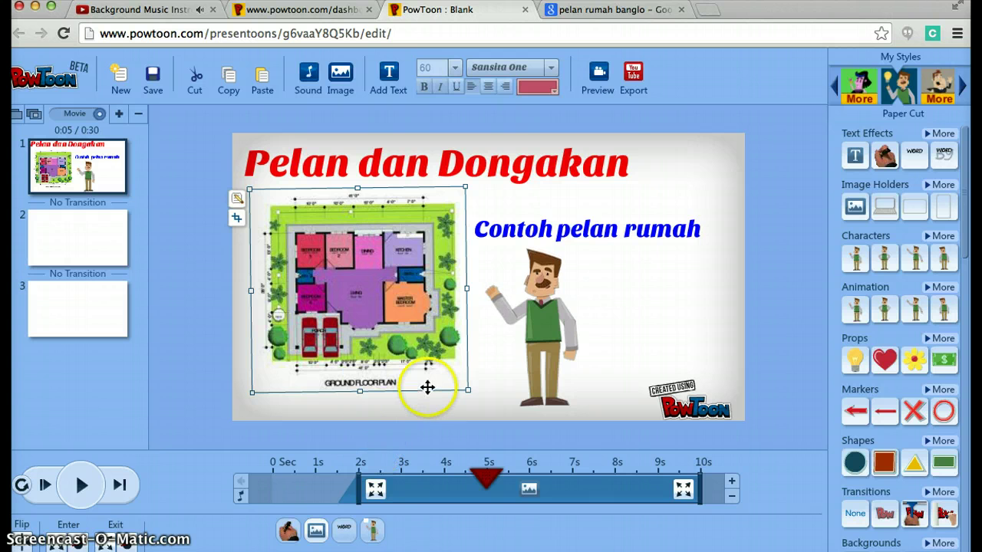
left_click(581, 237)
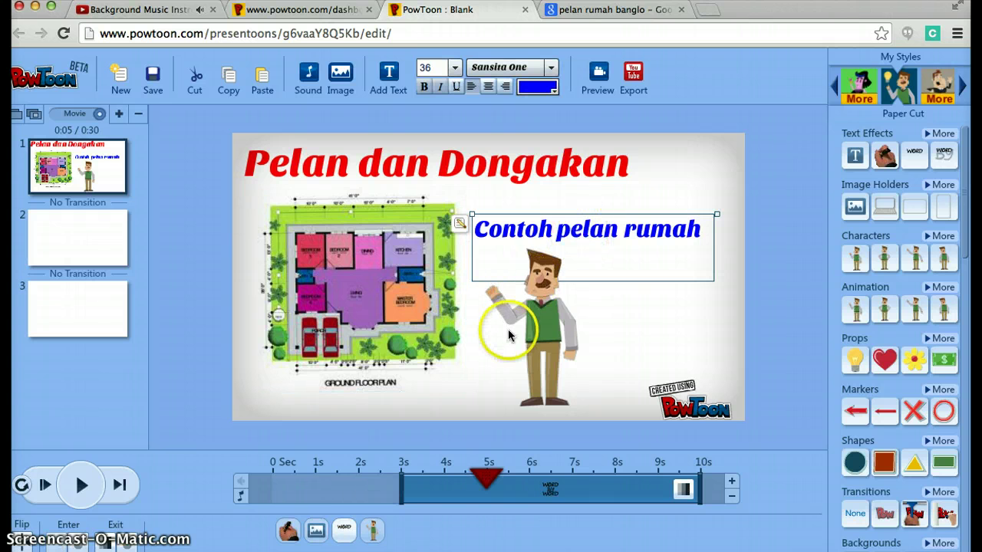
left_click(549, 333)
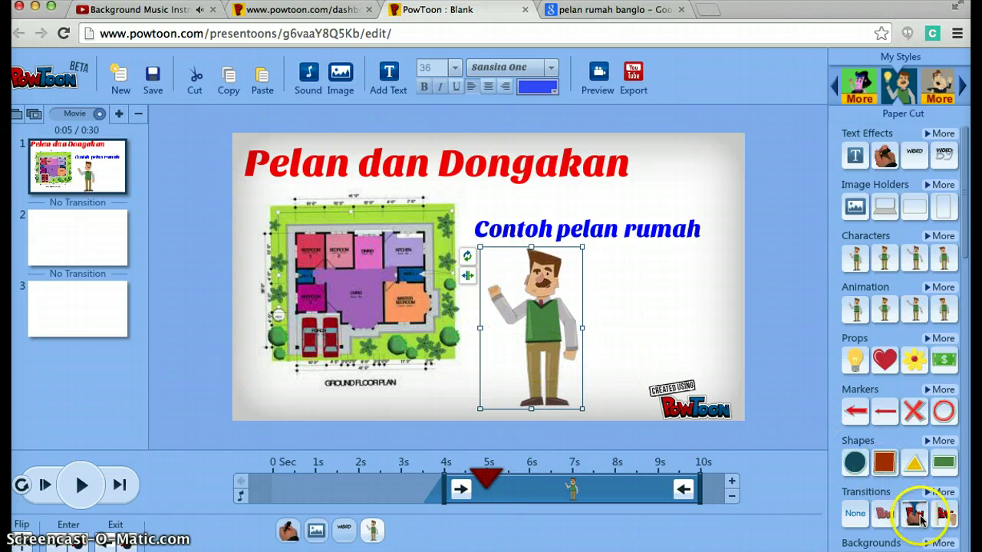
Add the Sqweegee transition between slides 1 and 2, and play the first slide to preview its timing
left_click_drag(921, 520, 623, 313)
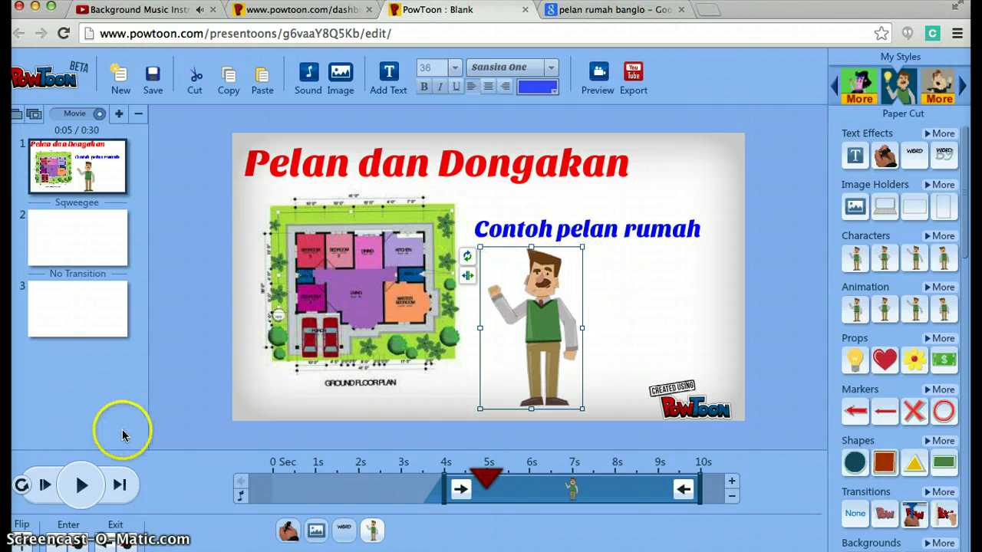
left_click(46, 485)
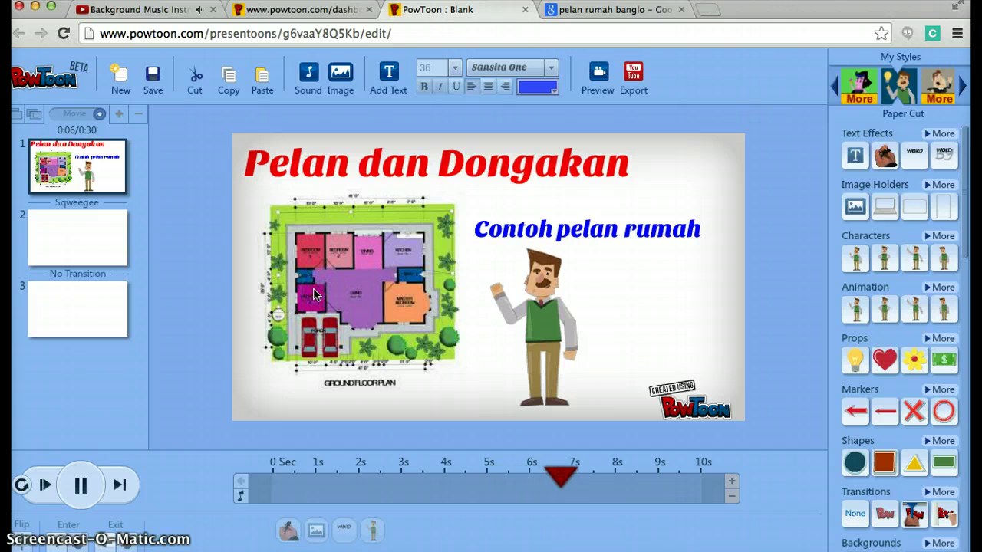
left_click(81, 485)
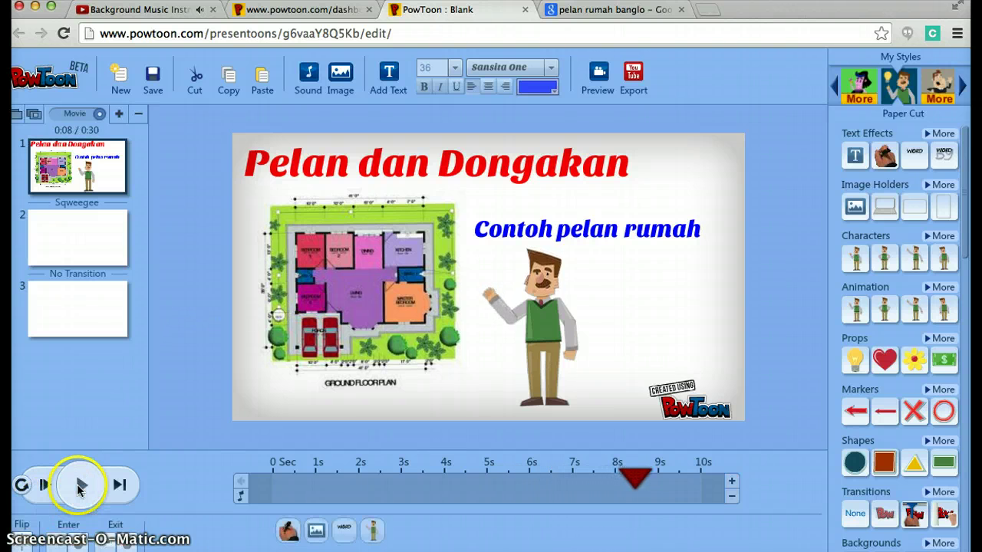
Make the floor plan start at about 2.5 s and the "Contoh pelan rumah" caption at about 3.5 s on the timeline
left_click(324, 283)
left_click_drag(357, 492, 375, 497)
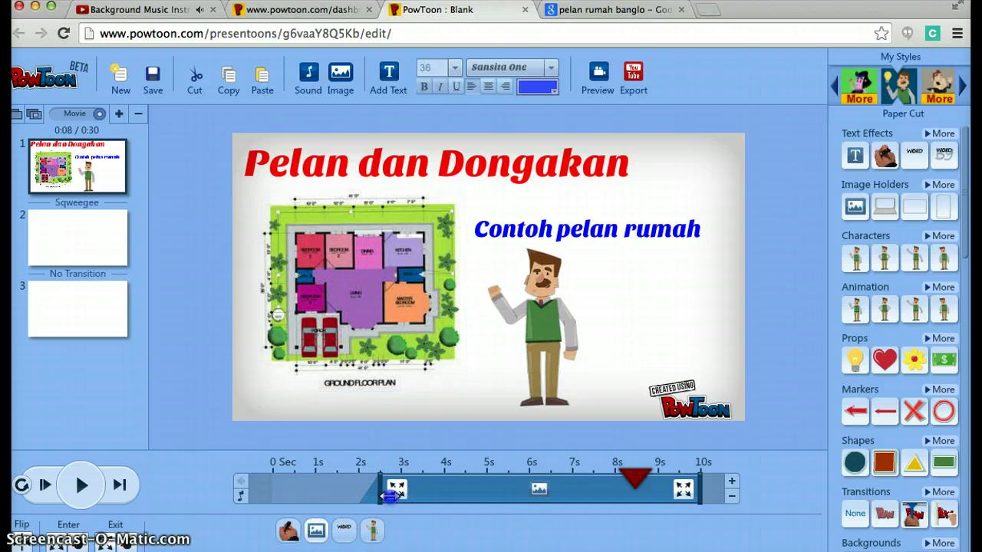
left_click(390, 497)
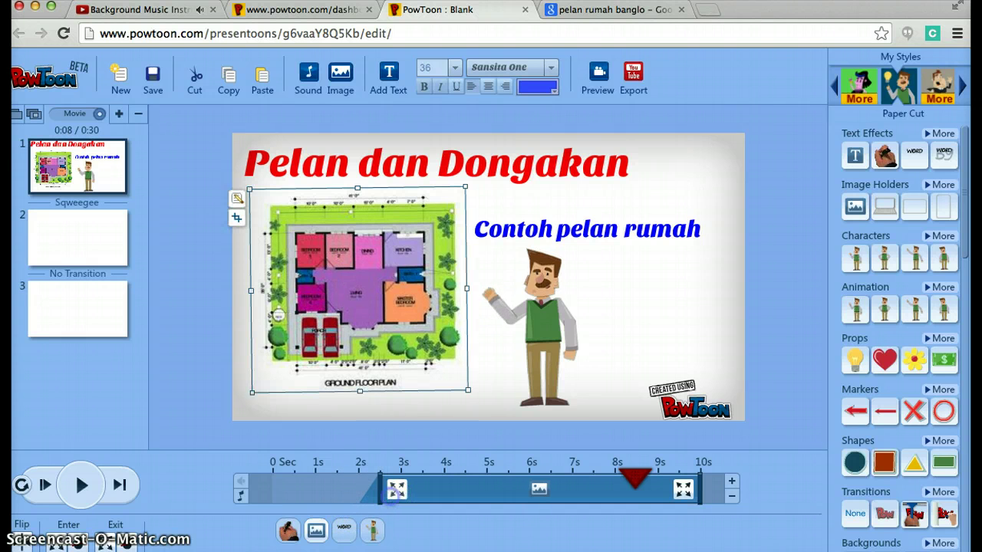
left_click(520, 241)
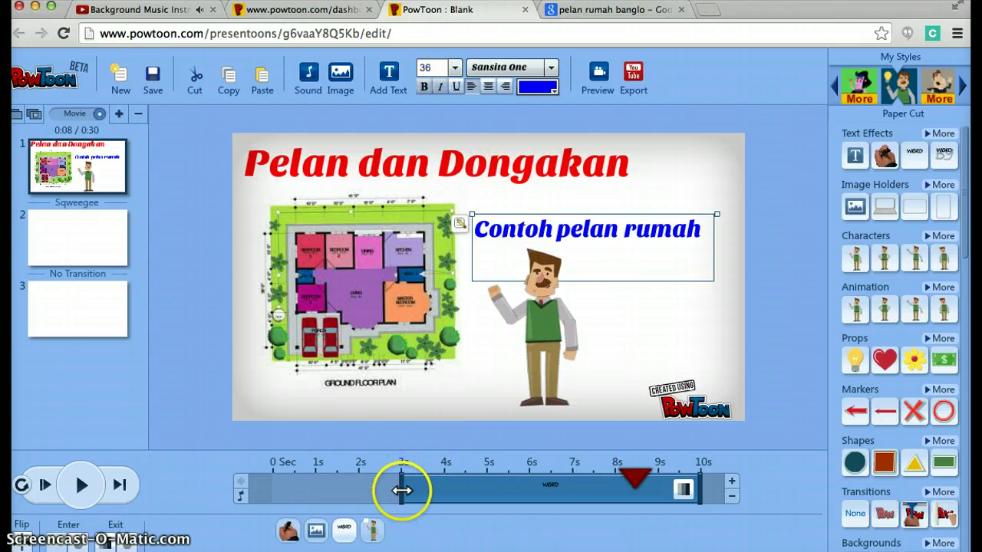
left_click_drag(402, 491, 421, 489)
Make the waving man start at 5 s on the timeline and set his entrance effect to Left
left_click(518, 337)
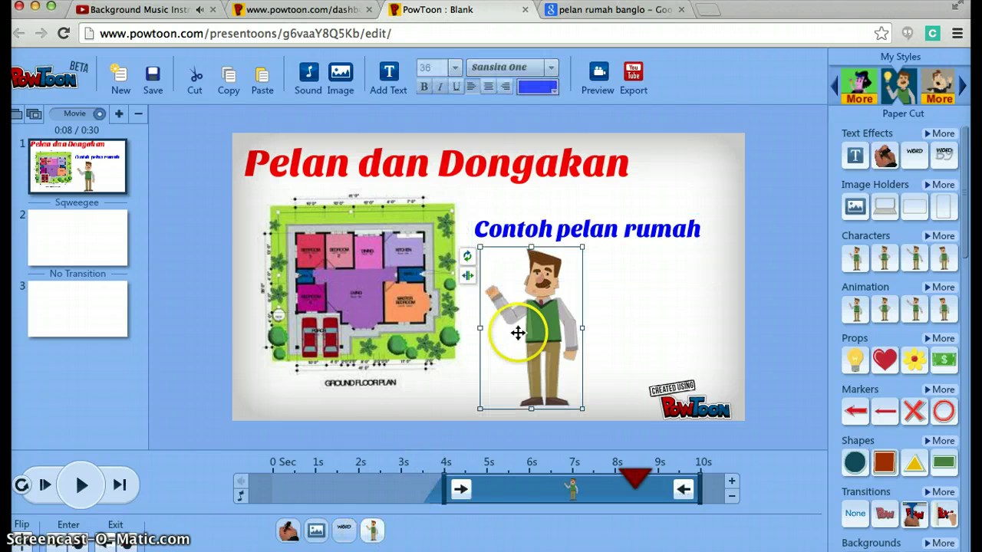
mouse_move(484, 488)
left_mouse_down()
mouse_move(443, 491)
mouse_move(488, 488)
left_mouse_up()
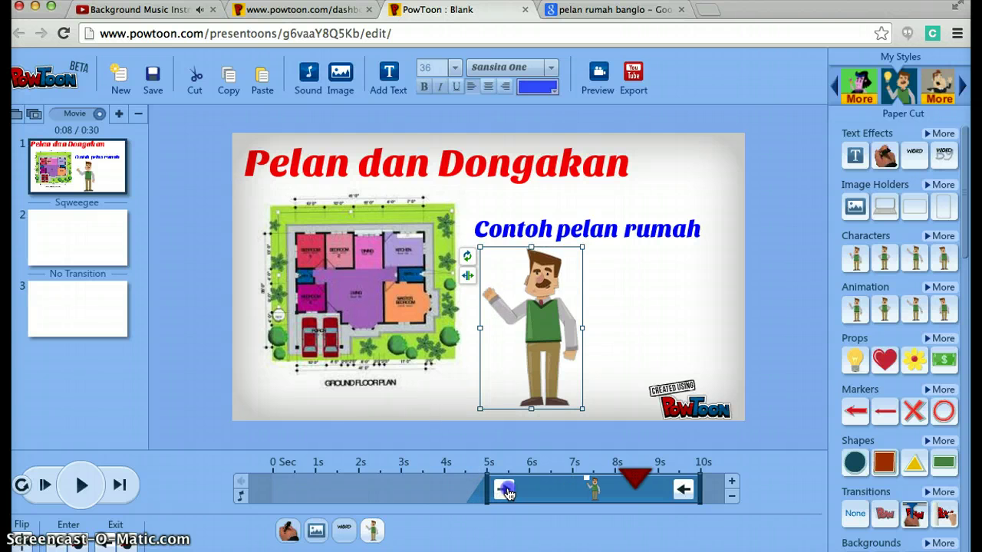
left_click(505, 491)
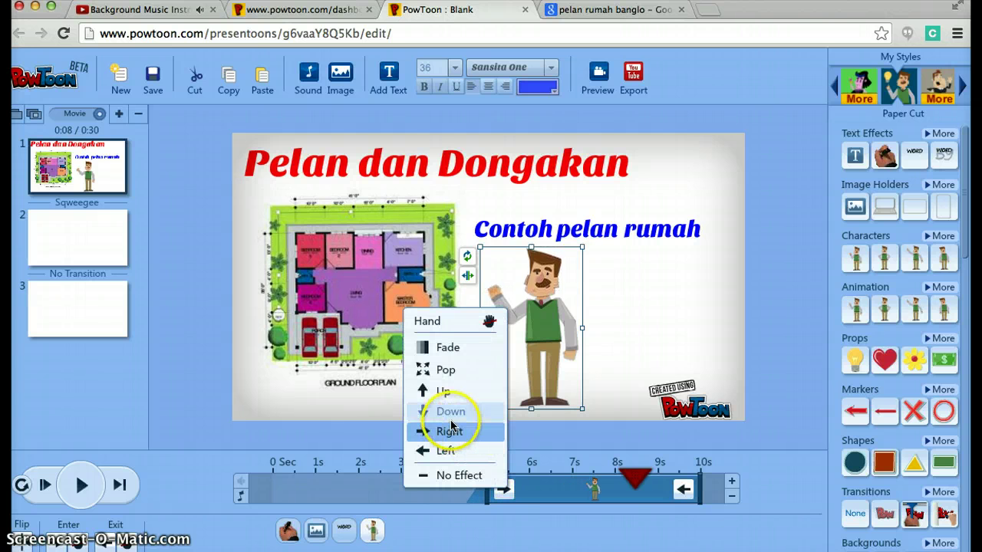
left_click(439, 451)
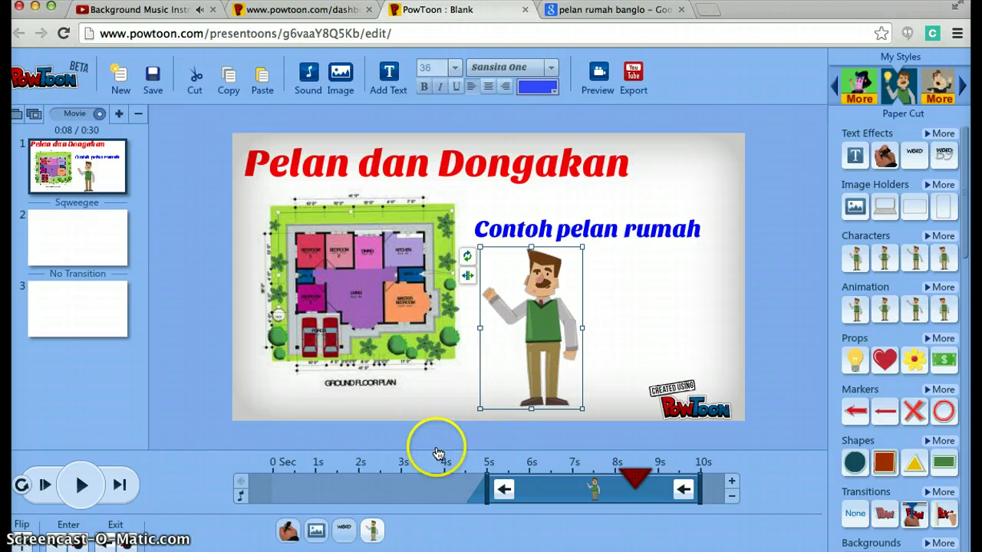
Set the floor plan's entrance effect to Down and play the slide from its start
left_click(576, 227)
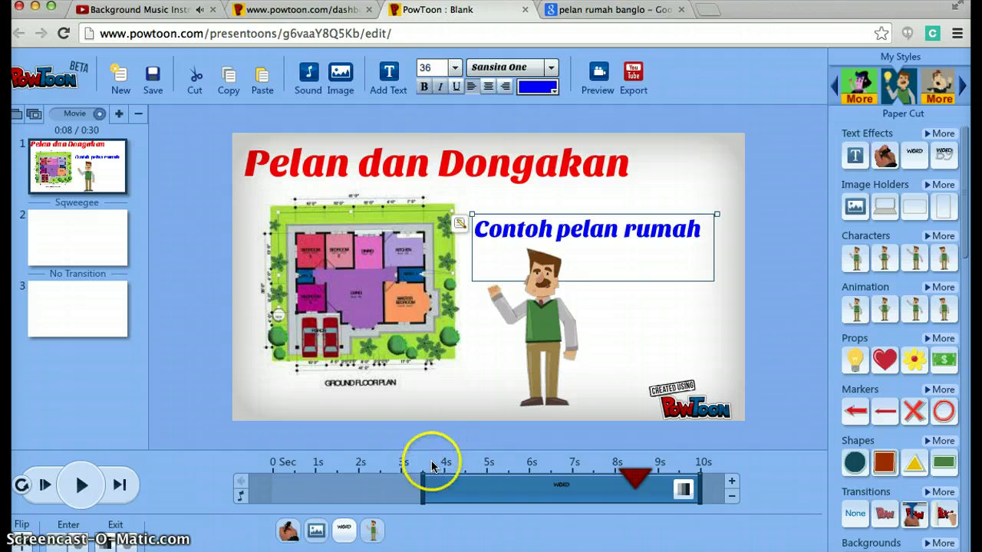
left_click(374, 295)
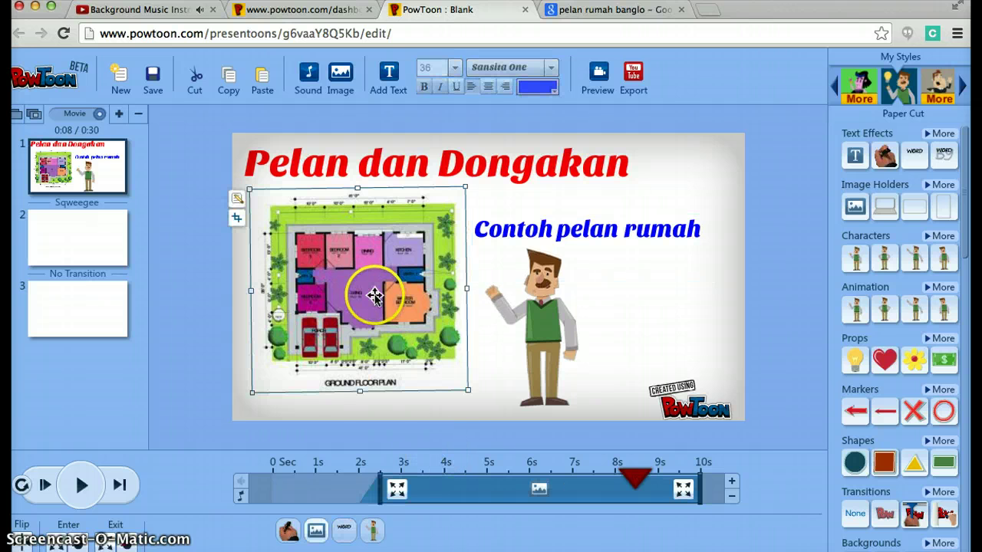
left_click(394, 488)
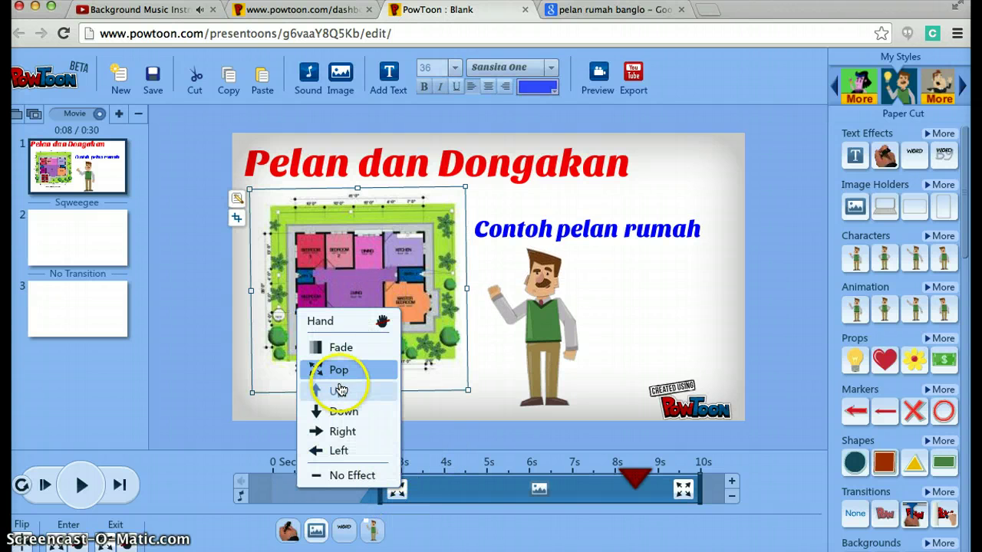
left_click(330, 412)
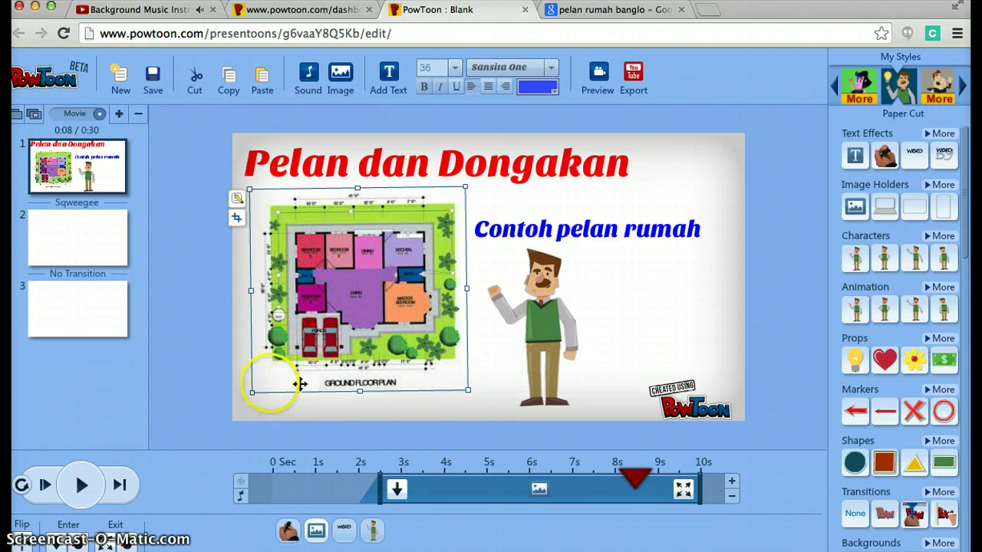
left_click(44, 485)
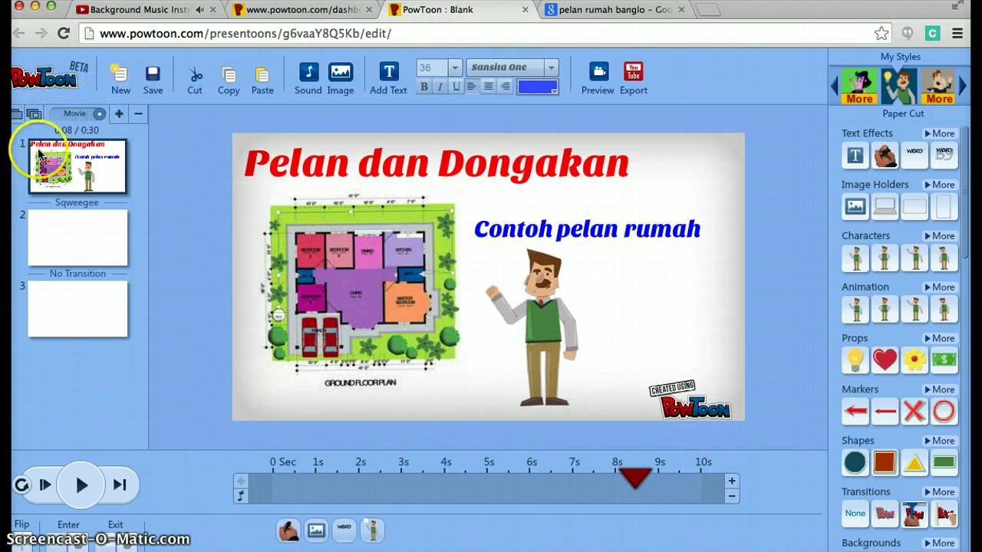
Add the free dramatic track "Slam Bang" as the presentation's background music and apply it
left_click(241, 499)
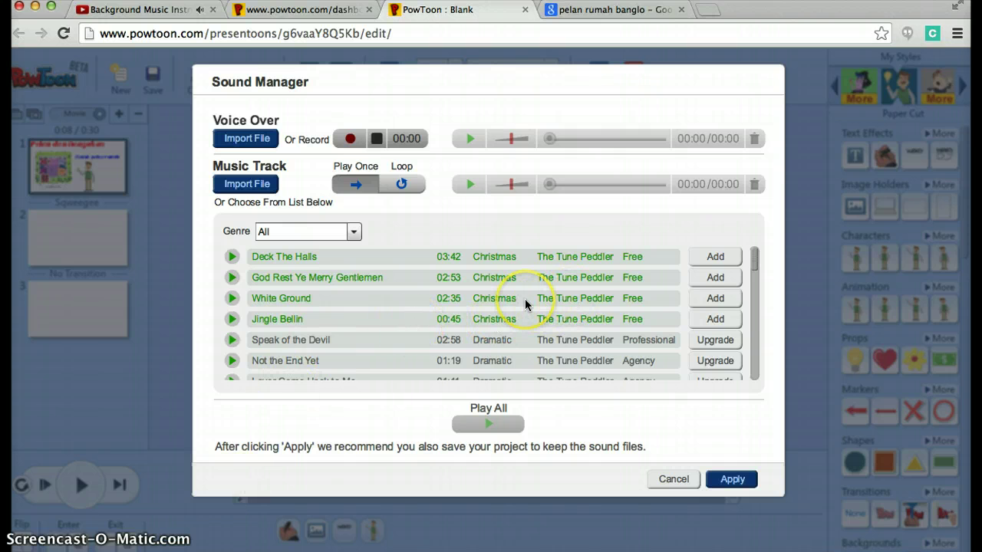
scroll(525, 305, "down", 1)
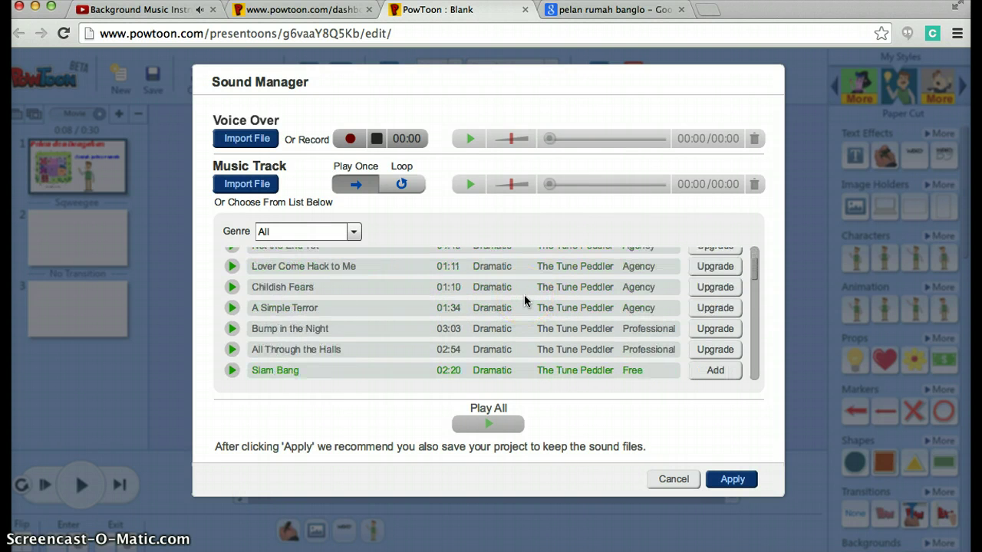
left_click(296, 374)
left_click(717, 372)
left_click(718, 373)
left_click(731, 479)
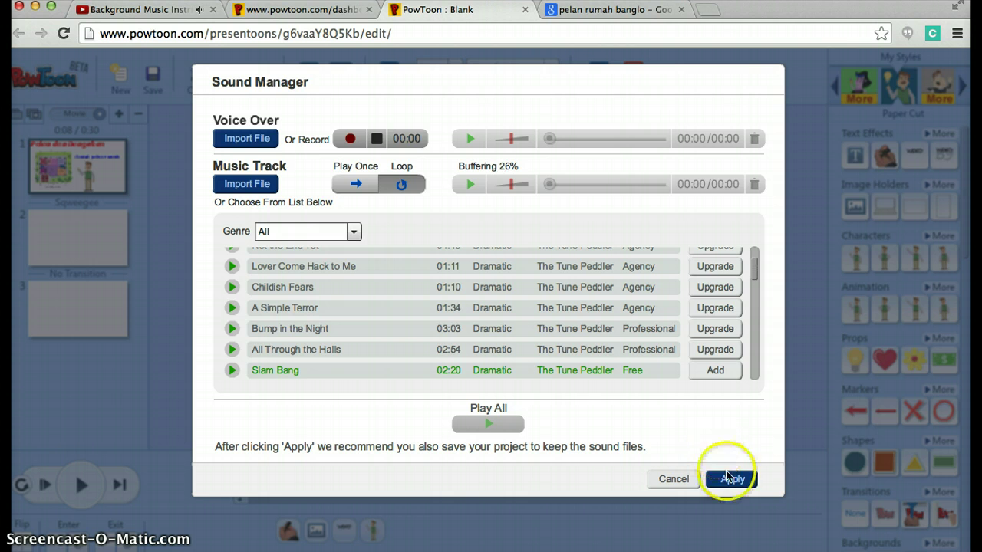
left_click(731, 479)
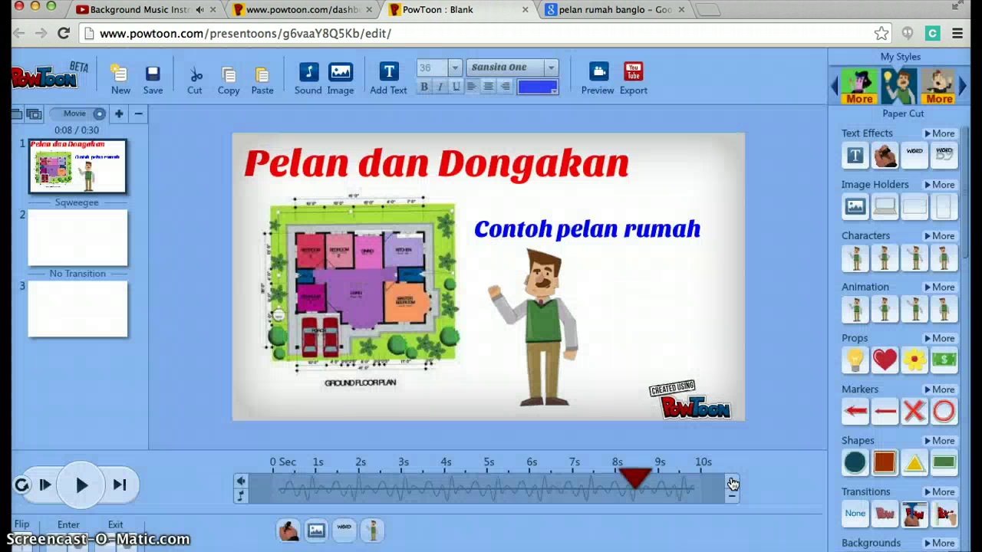
Play the first slide from its start with the music, raise the sound volume, and continue playback into the second slide
left_click(486, 324)
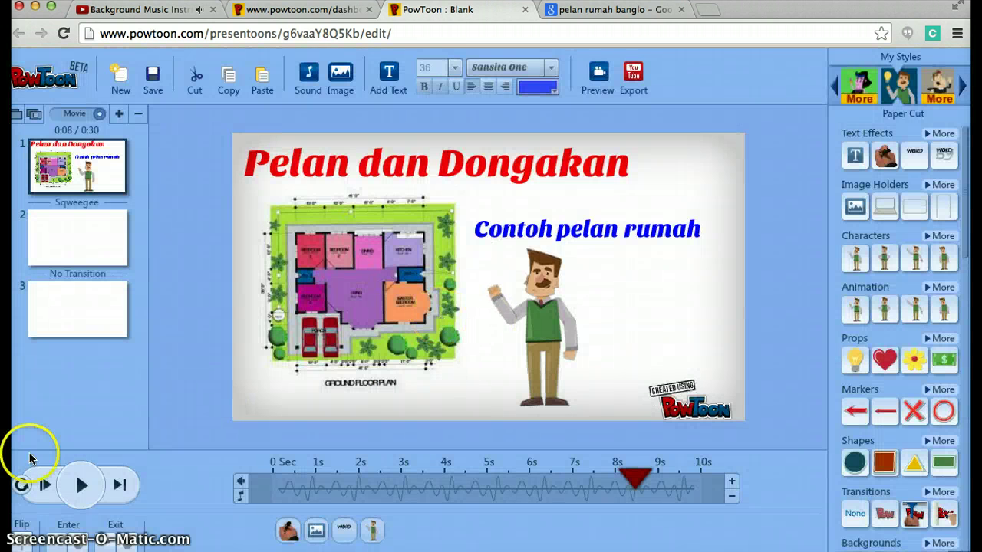
left_click(46, 487)
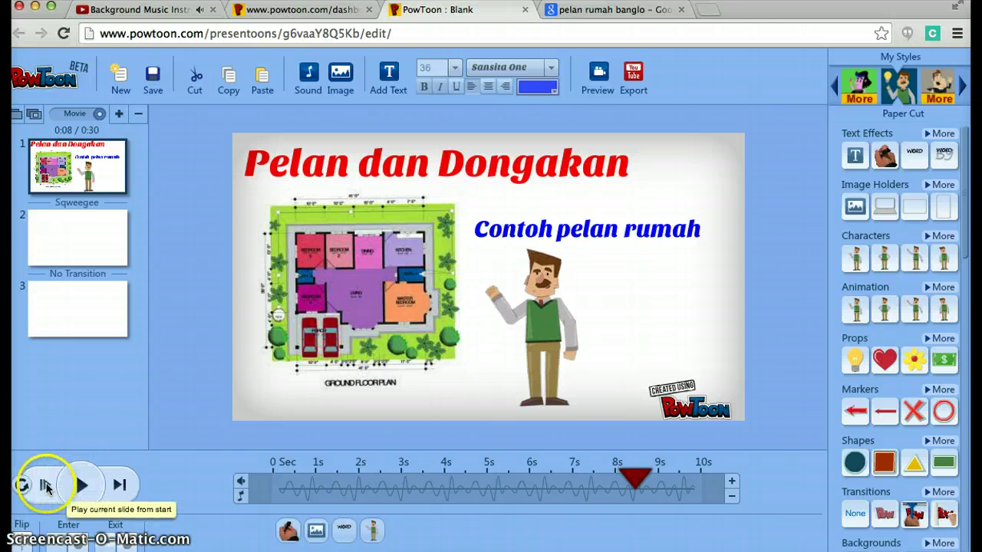
left_click(46, 487)
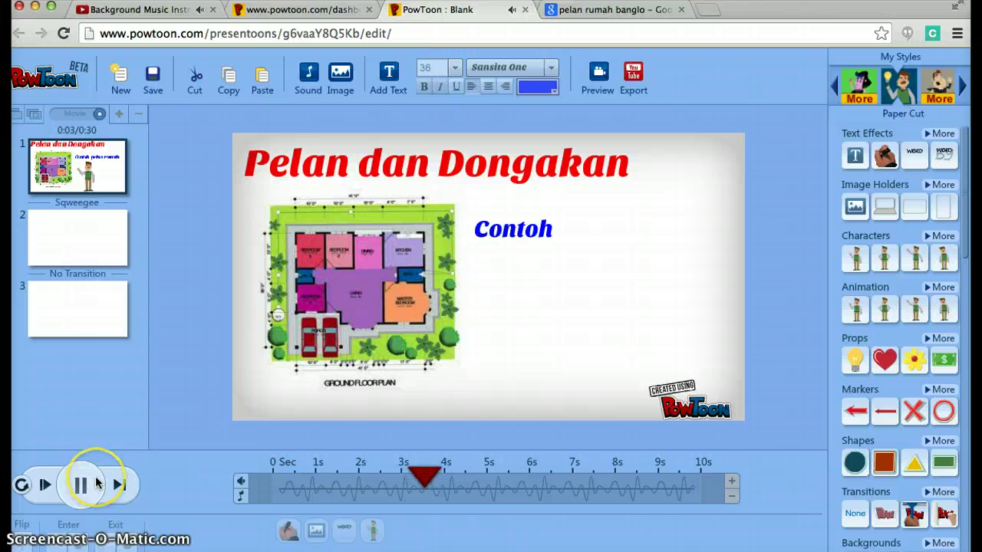
key("XF86AudioRaiseVolume")
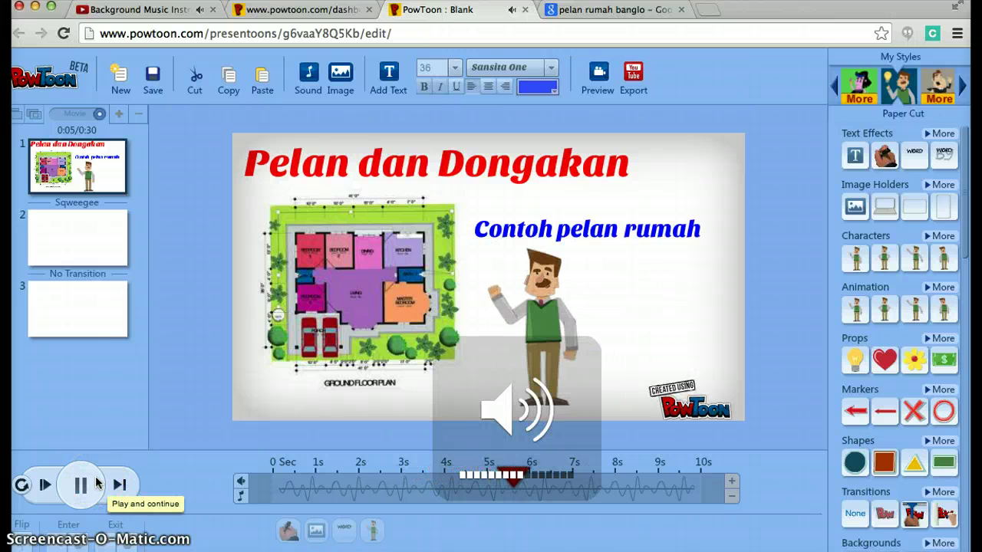
left_click(87, 477)
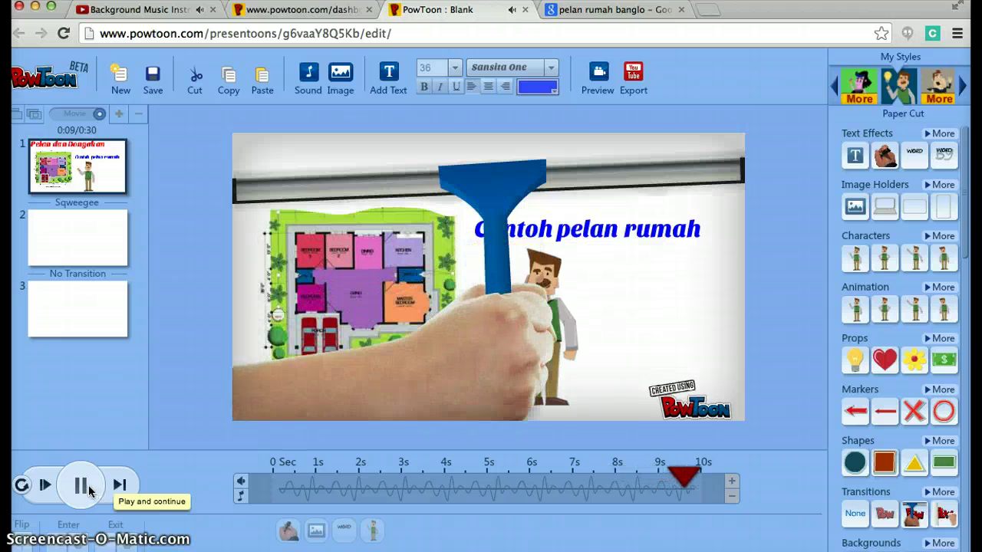
left_click(78, 486)
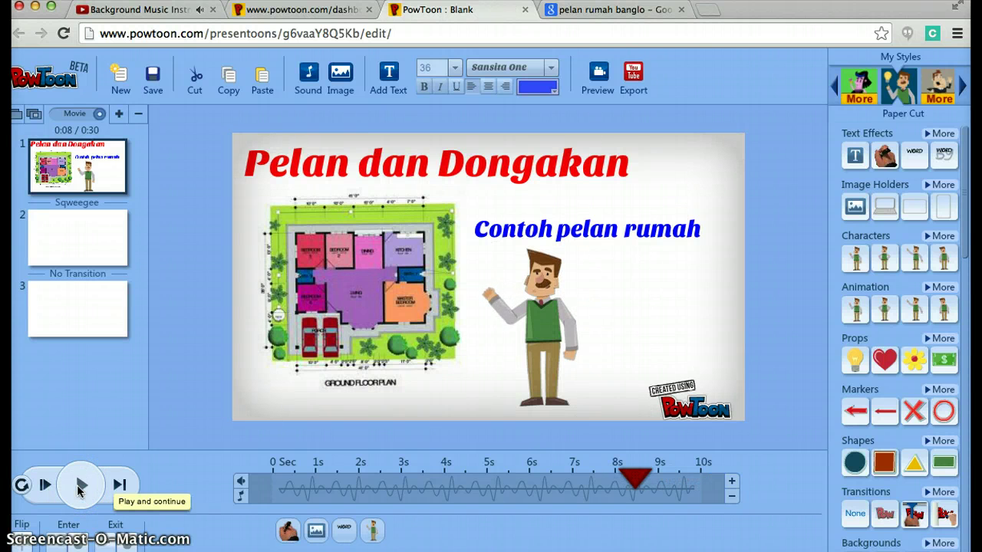
left_click(79, 486)
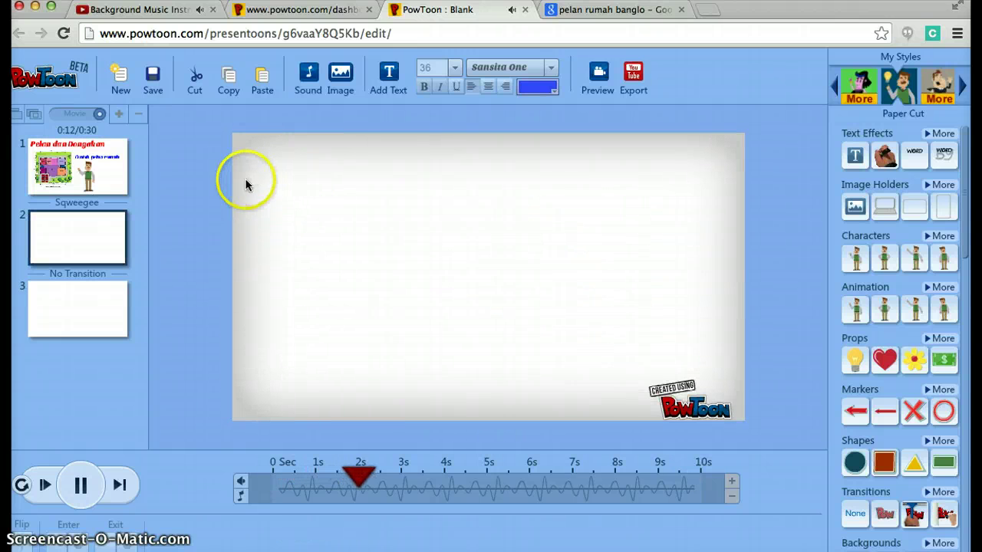
Save the presentation and lower the sound volume during playback
left_click(152, 74)
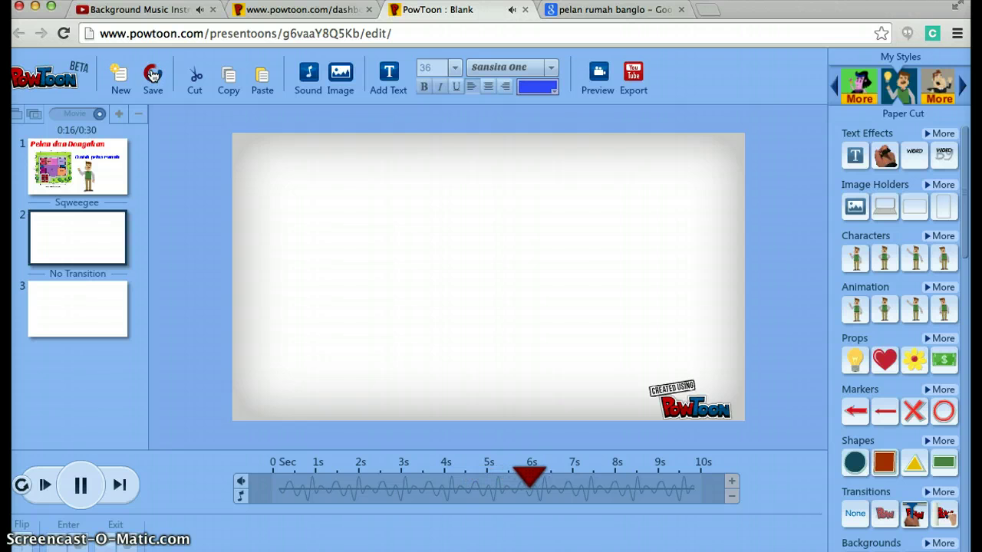
left_click(426, 327)
key("XF86AudioLowerVolume")
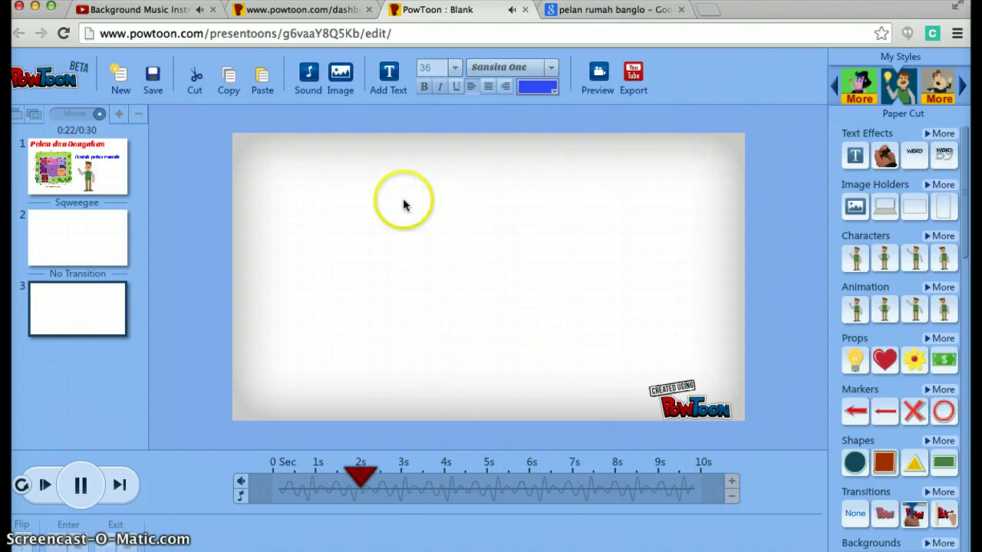
left_click(153, 78)
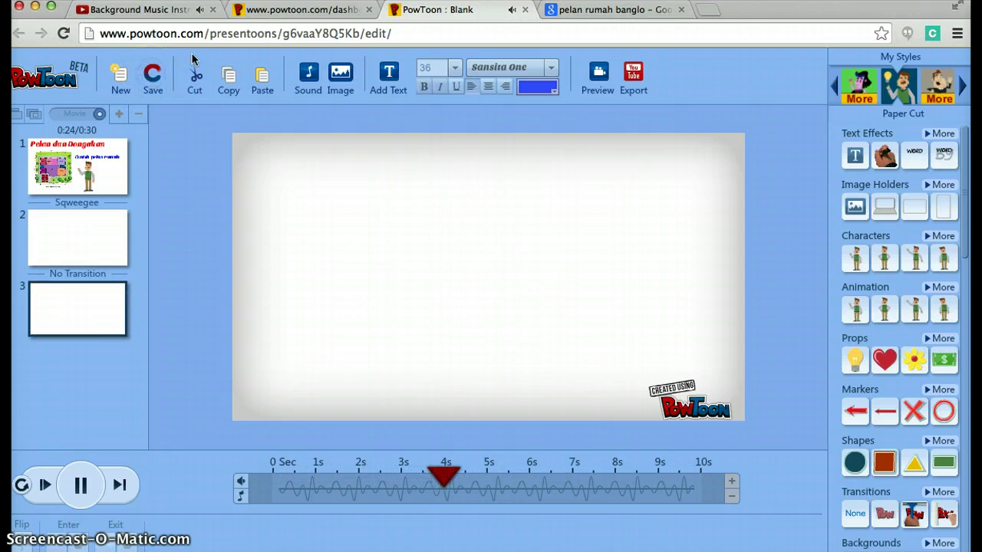
Return to the PowToon dashboard and rename the "Blank" project as "My try powtoon"
left_click(305, 15)
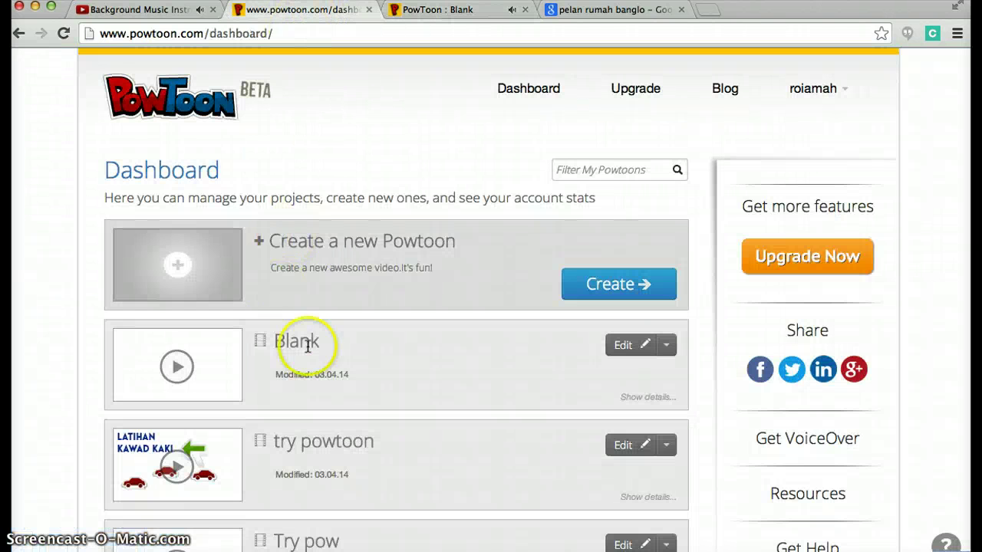
scroll(336, 385, "down", 1)
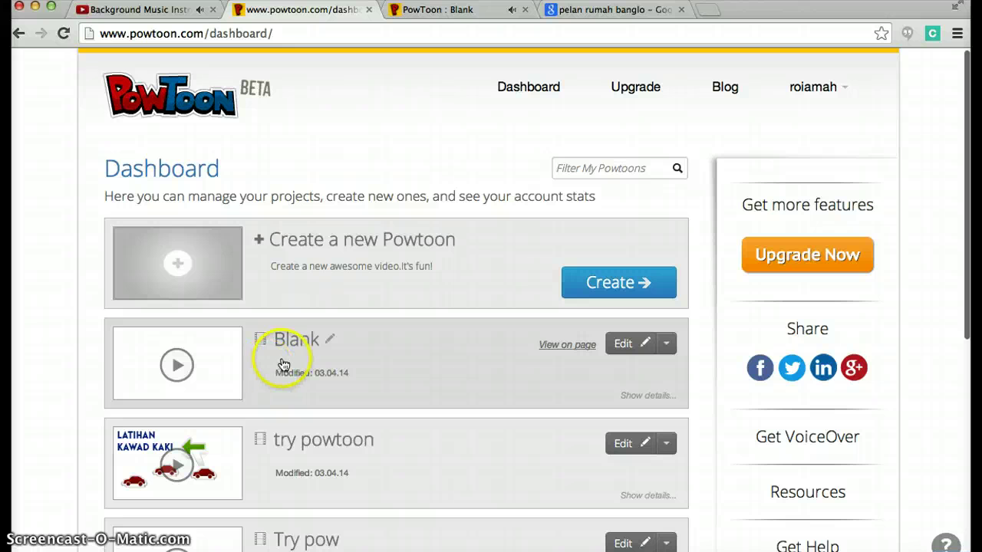
left_click(329, 343)
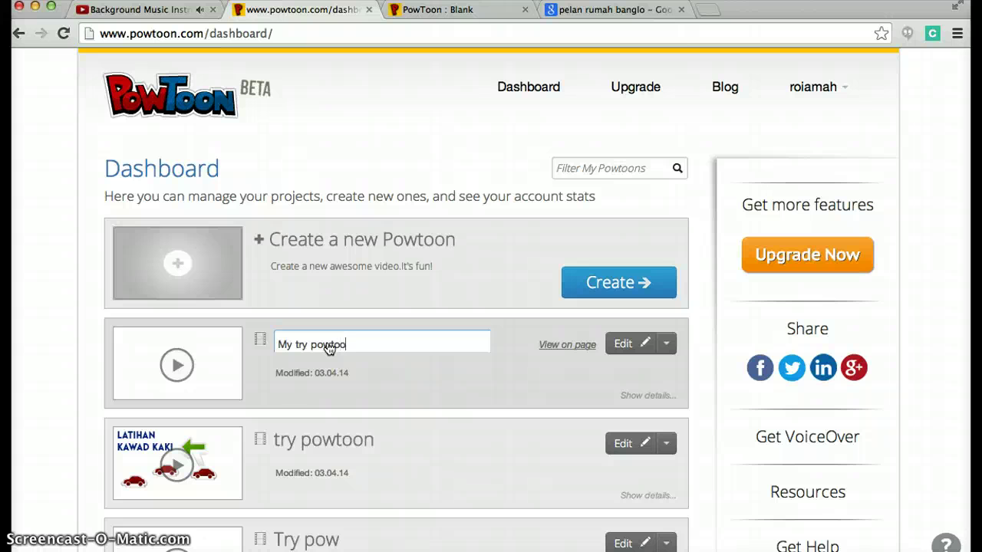
key("Return")
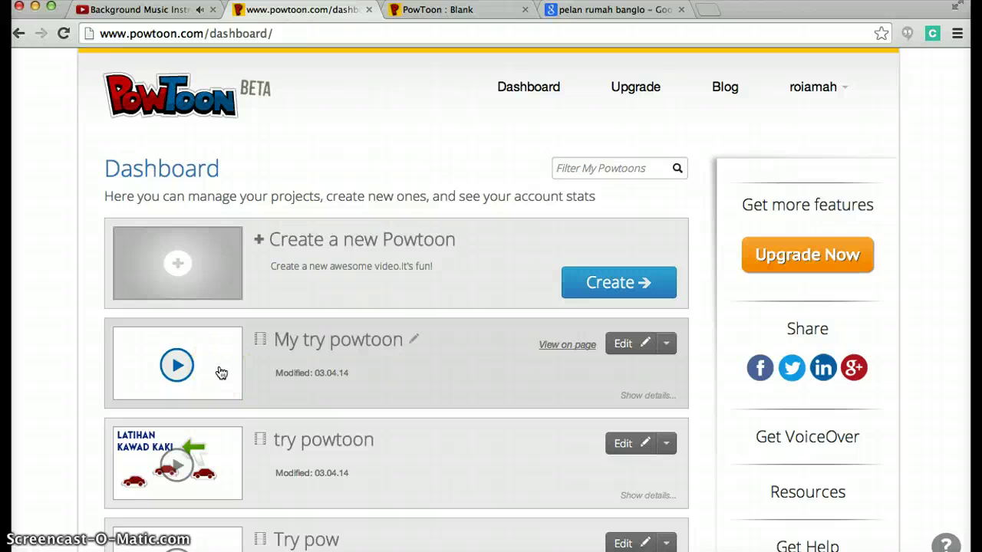
Open the viewing page of "My try powtoon" and look over its player, comment area and sharing options
left_click(220, 372)
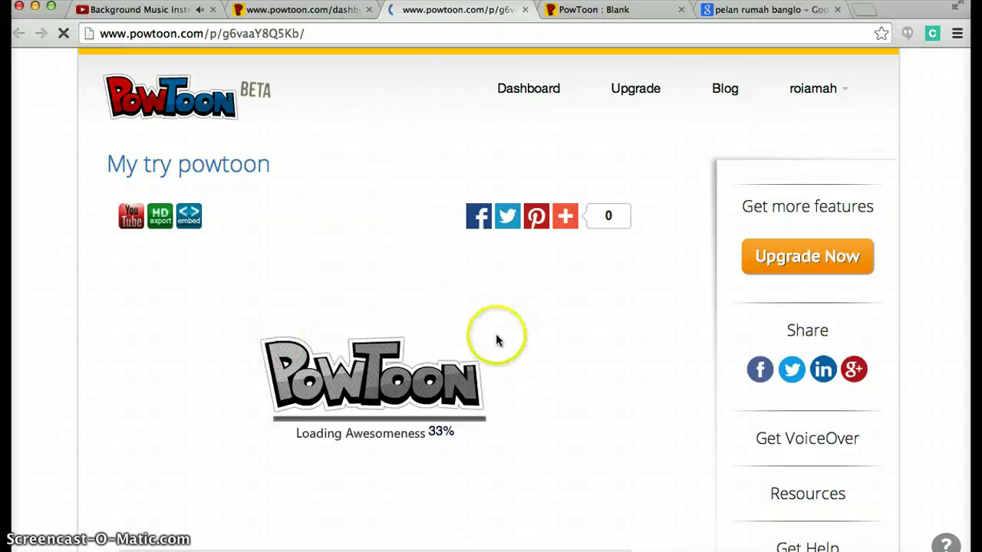
scroll(532, 342, "down", 5)
scroll(531, 350, "up", 3)
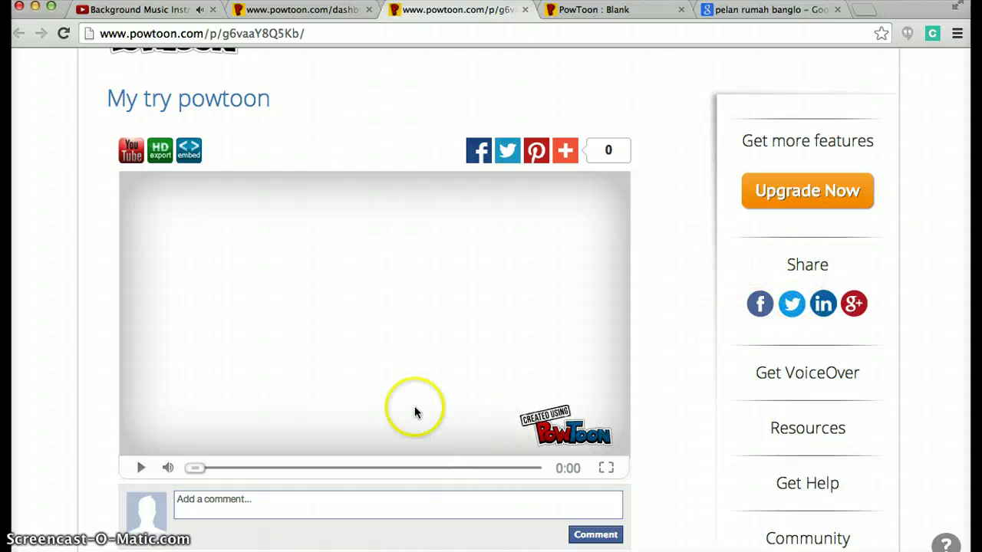
scroll(414, 411, "down", 5)
scroll(415, 411, "down", 4)
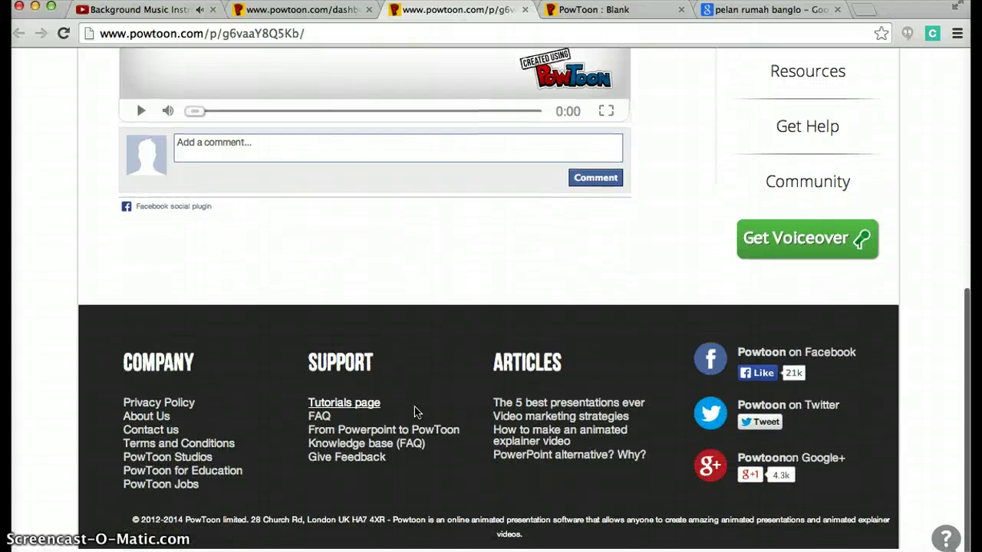
scroll(414, 412, "up", 10)
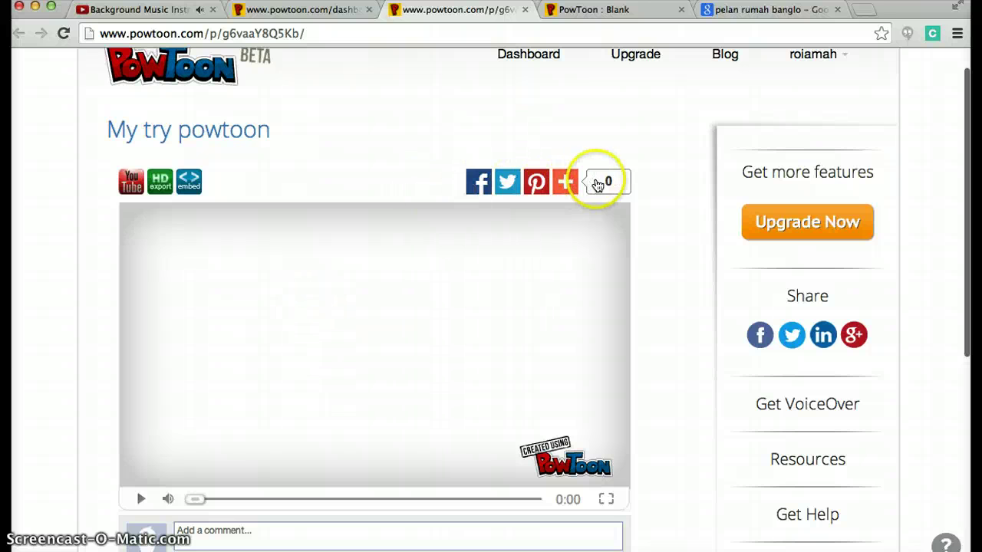
Examine the additional sharing services and the embed code options for "My try powtoon", closing each one
mouse_move(566, 184)
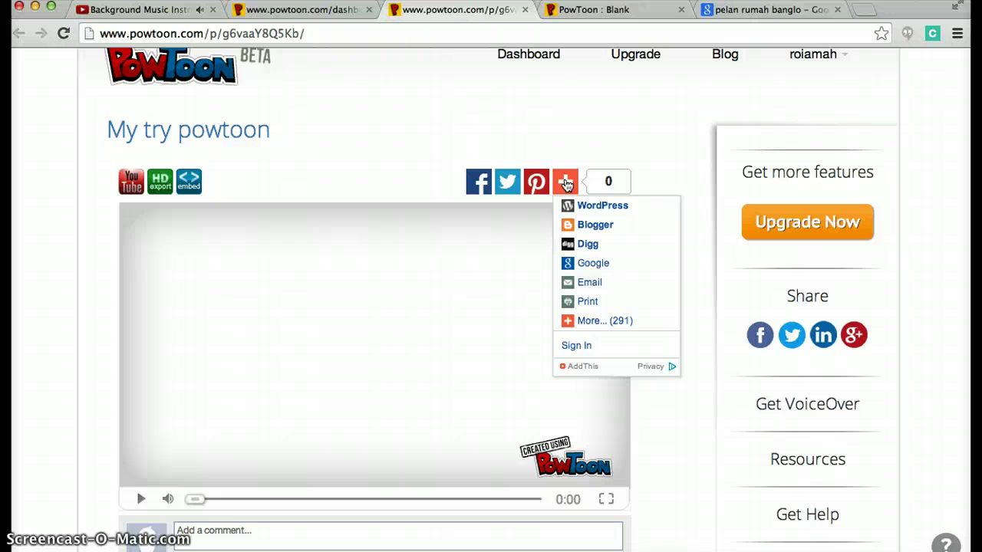
left_click(550, 184)
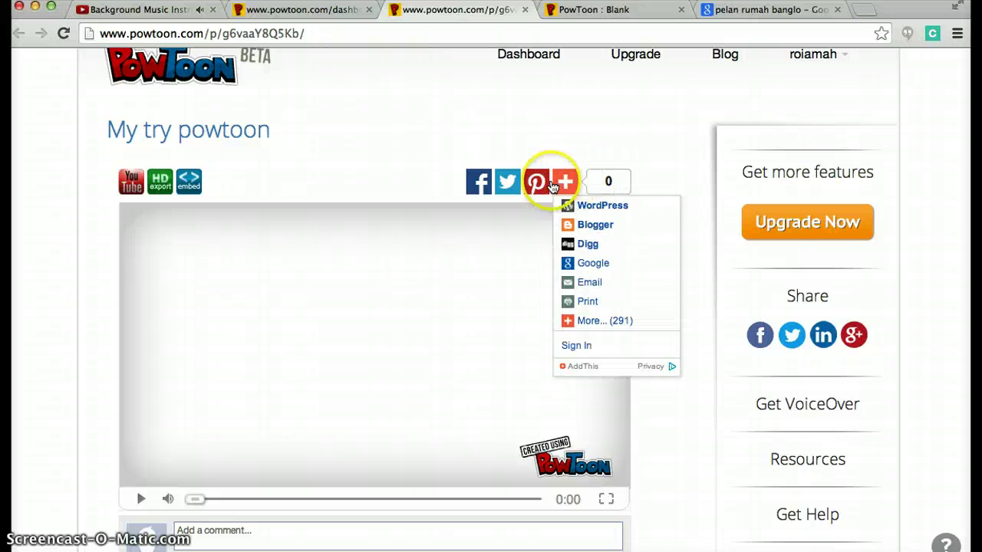
mouse_move(565, 184)
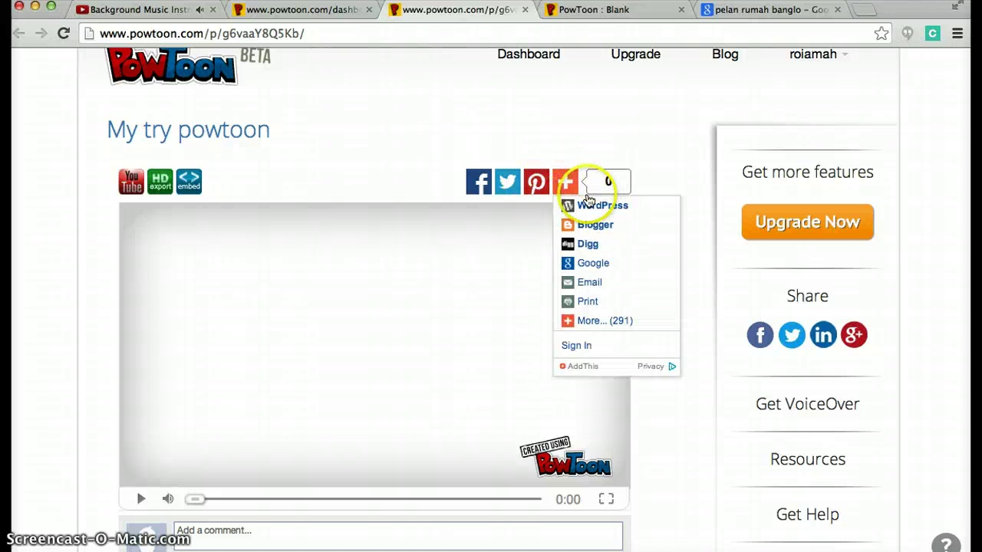
left_click(584, 320)
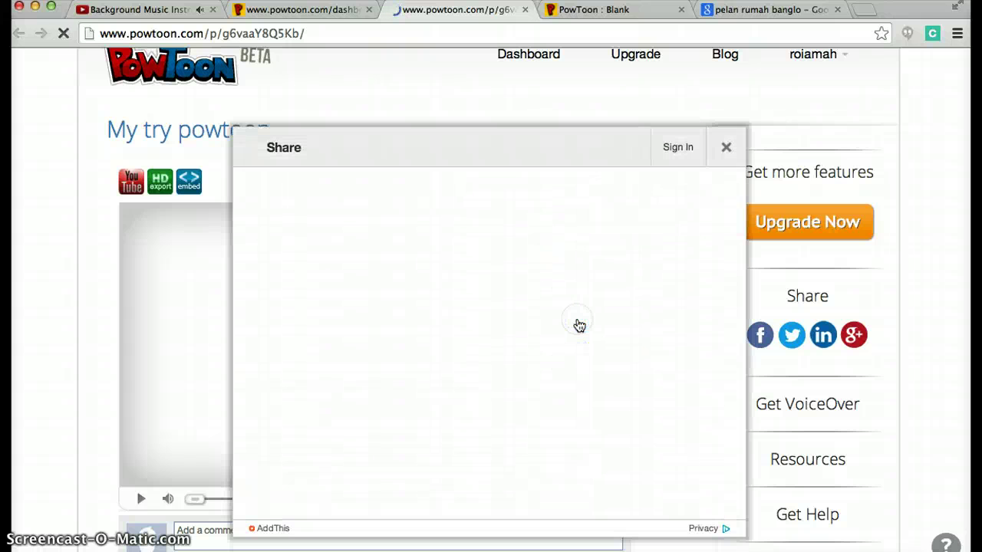
left_click(726, 147)
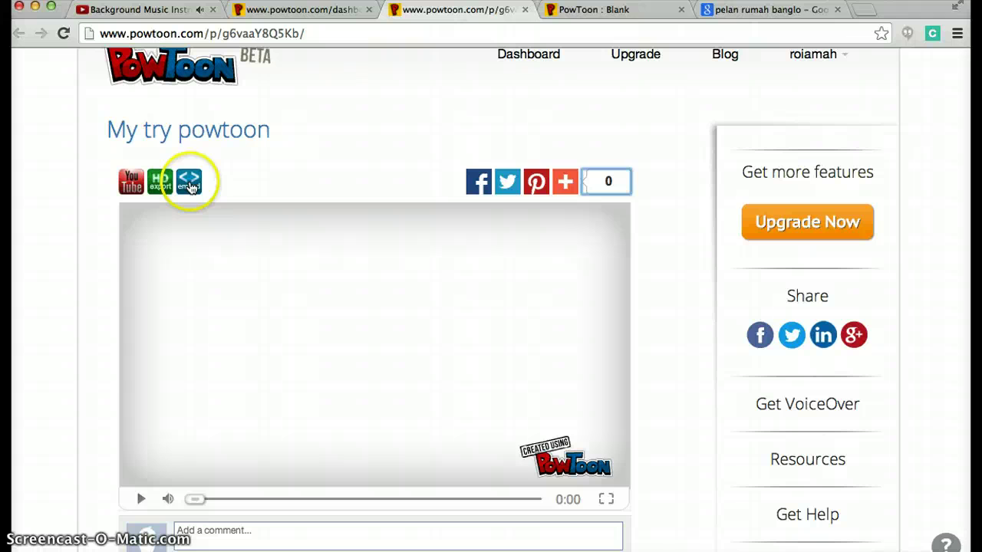
left_click(190, 186)
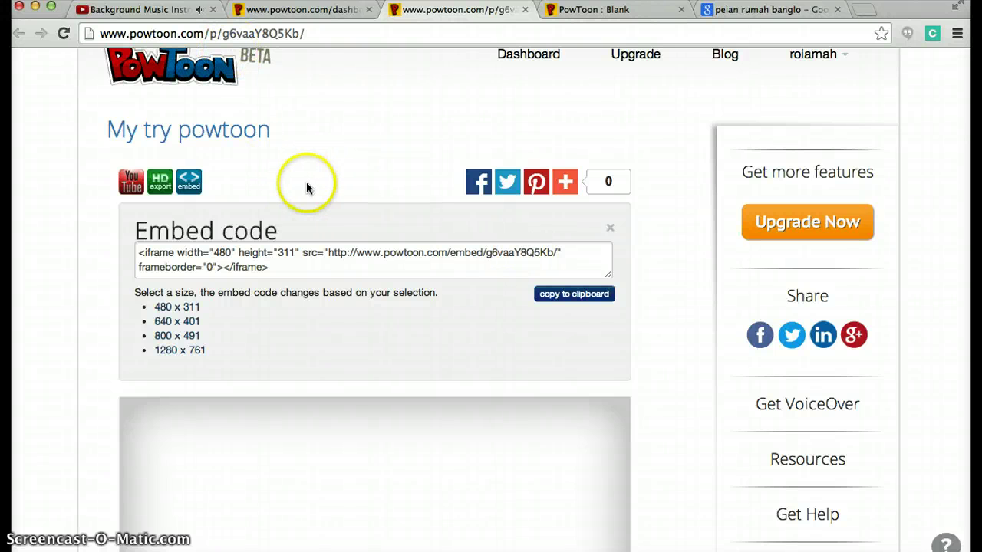
left_click(610, 229)
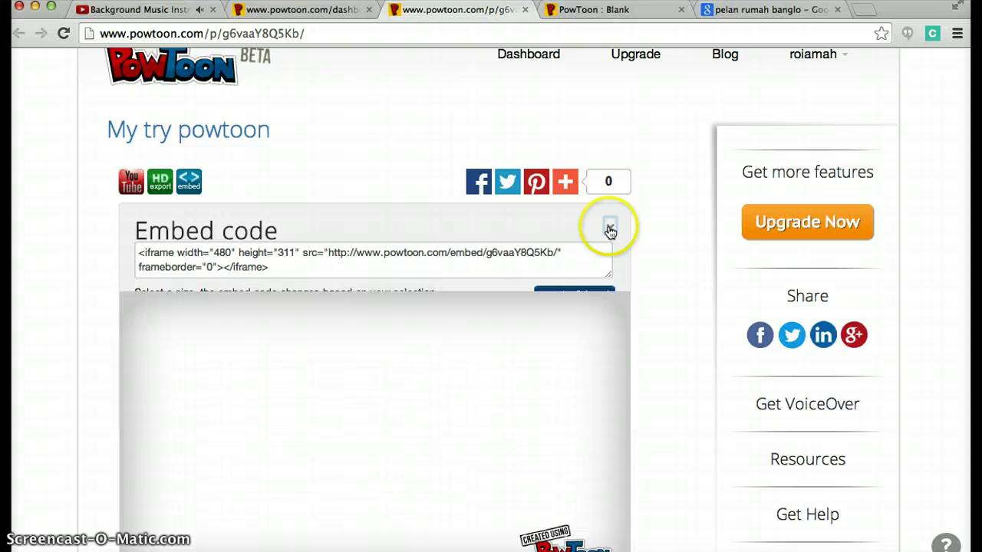
Export "My try powtoon" to YouTube in Free Medium (480p) quality with branding and dismiss the export notice
left_click(132, 184)
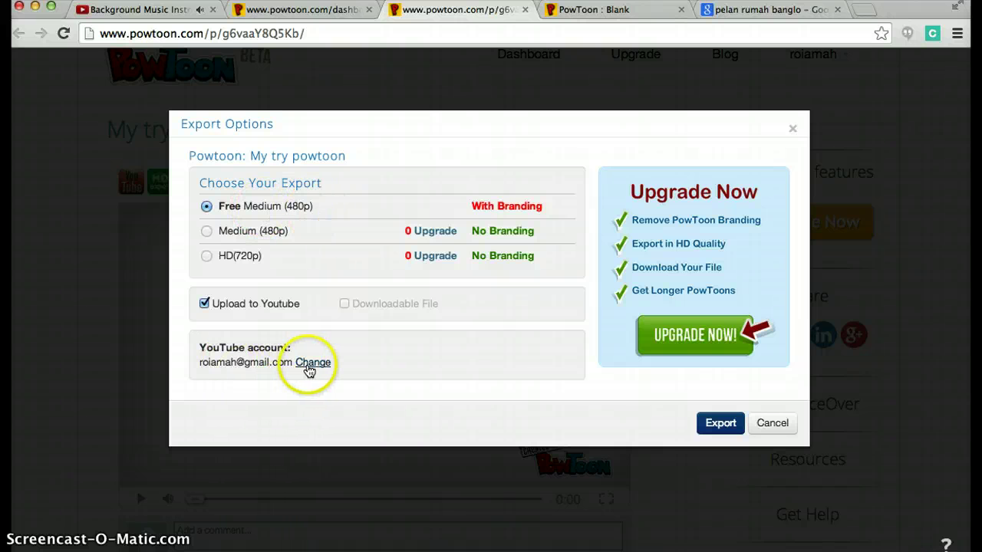
left_click(710, 423)
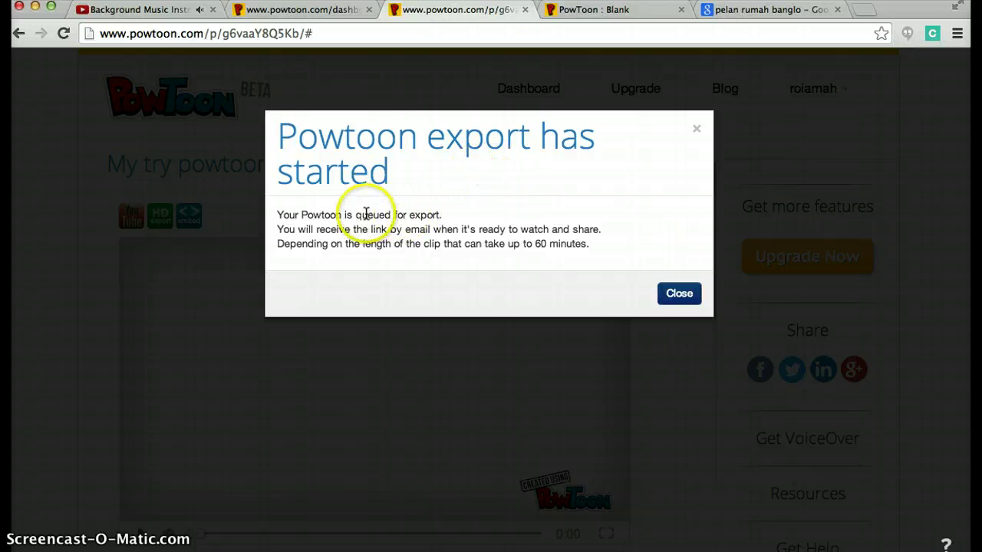
left_click(669, 293)
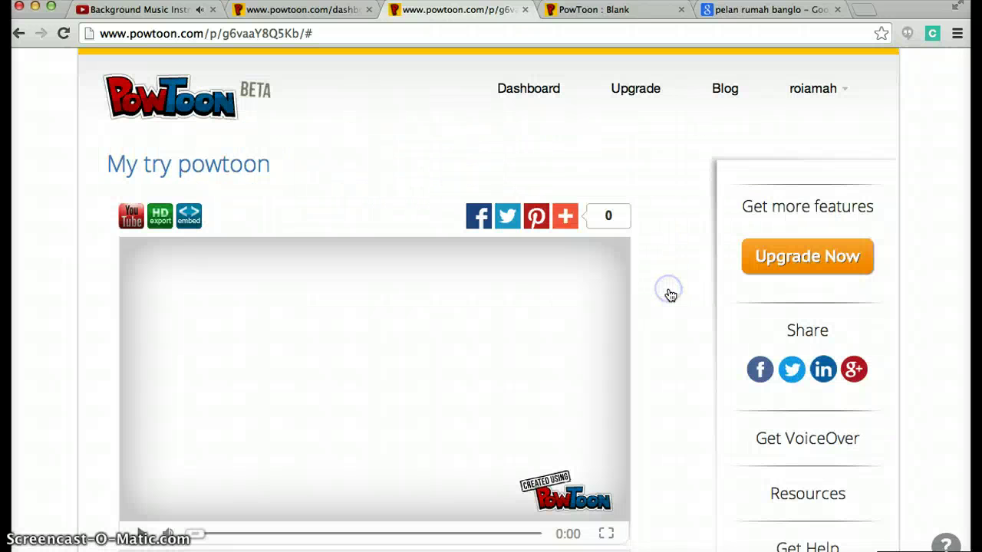
Review the HD export options without exporting, and look over the page's sharing services and account options
left_click(161, 222)
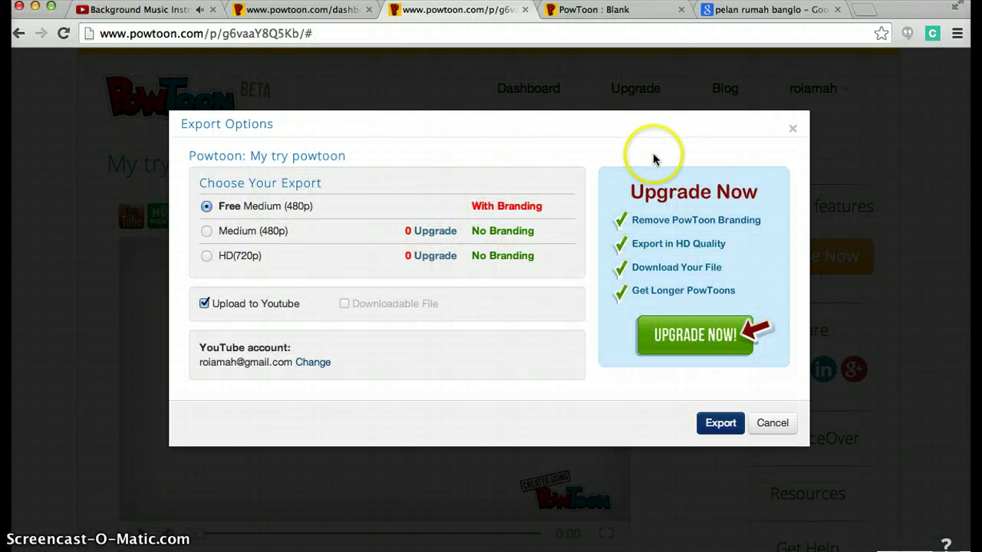
left_click(792, 129)
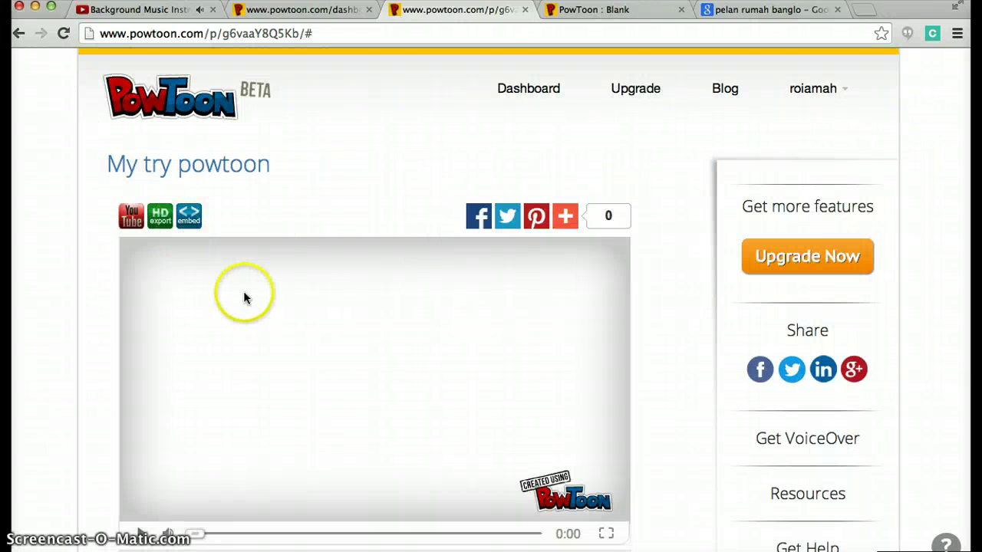
scroll(244, 296, "down", 5)
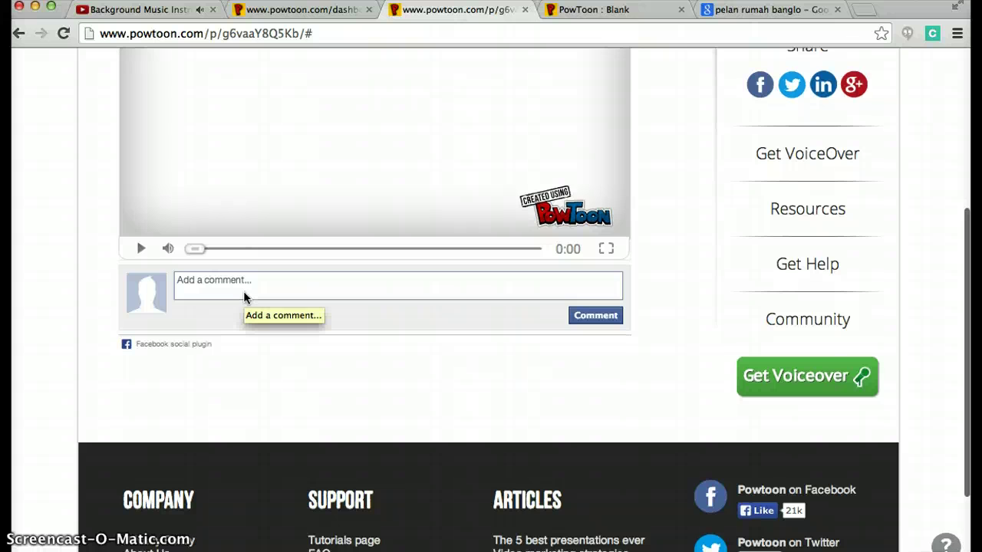
scroll(244, 296, "up", 3)
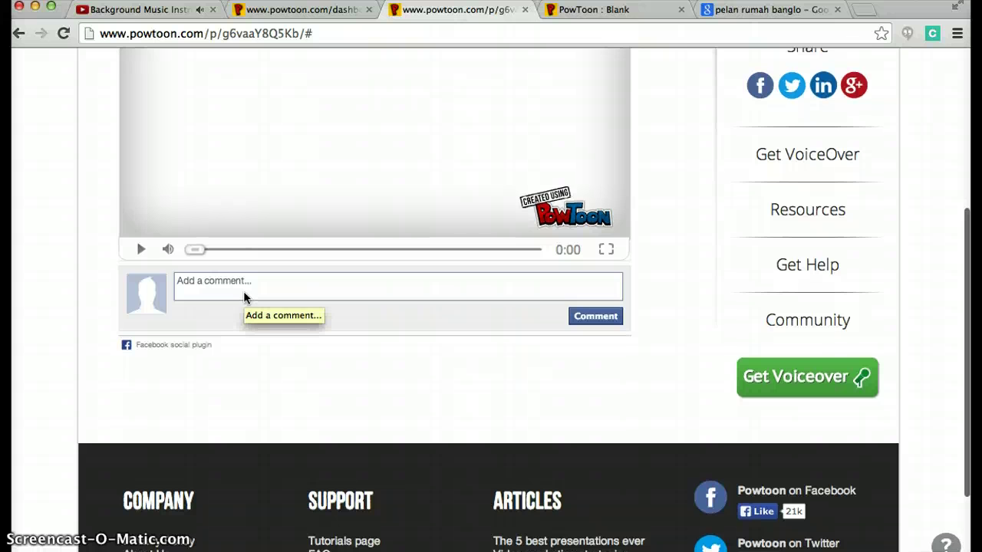
scroll(244, 296, "up", 4)
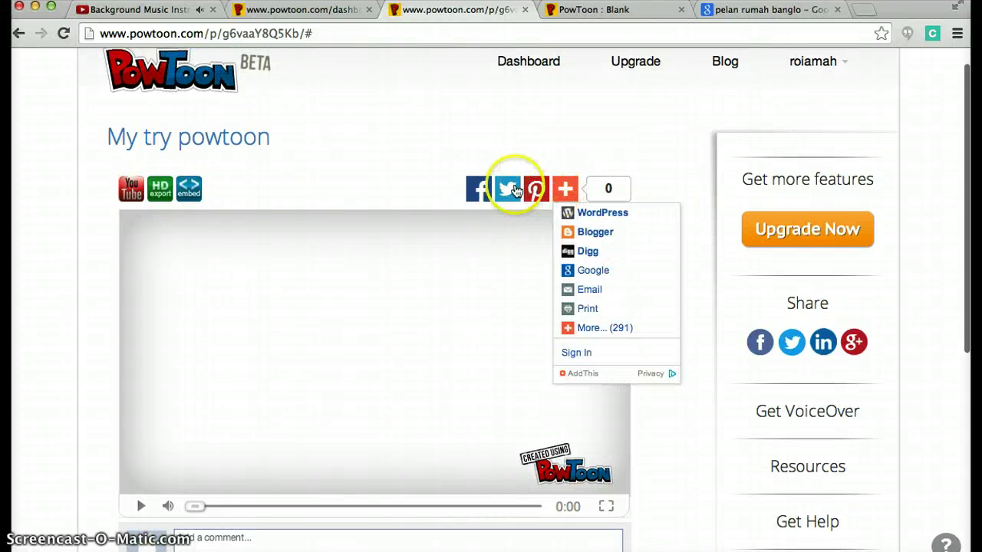
left_click(838, 62)
left_click(597, 115)
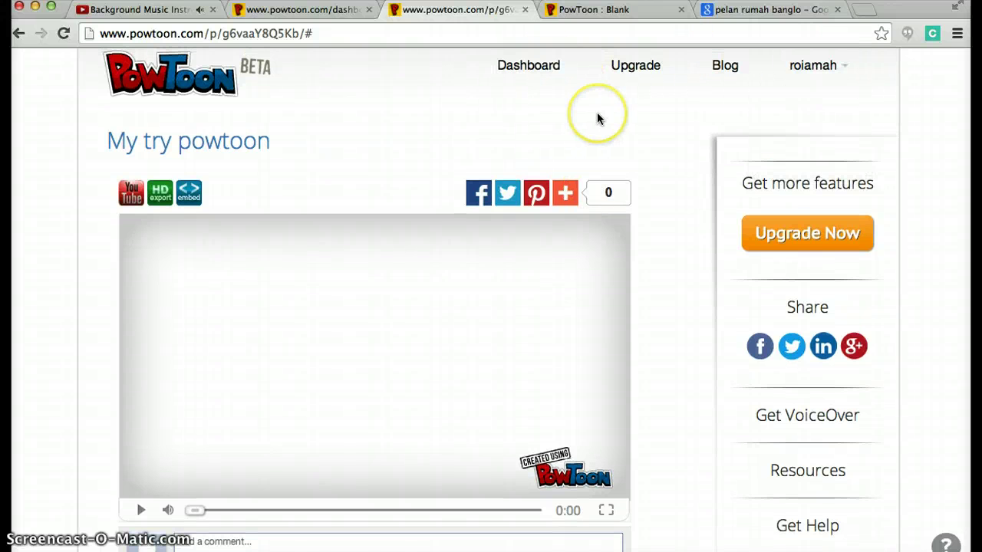